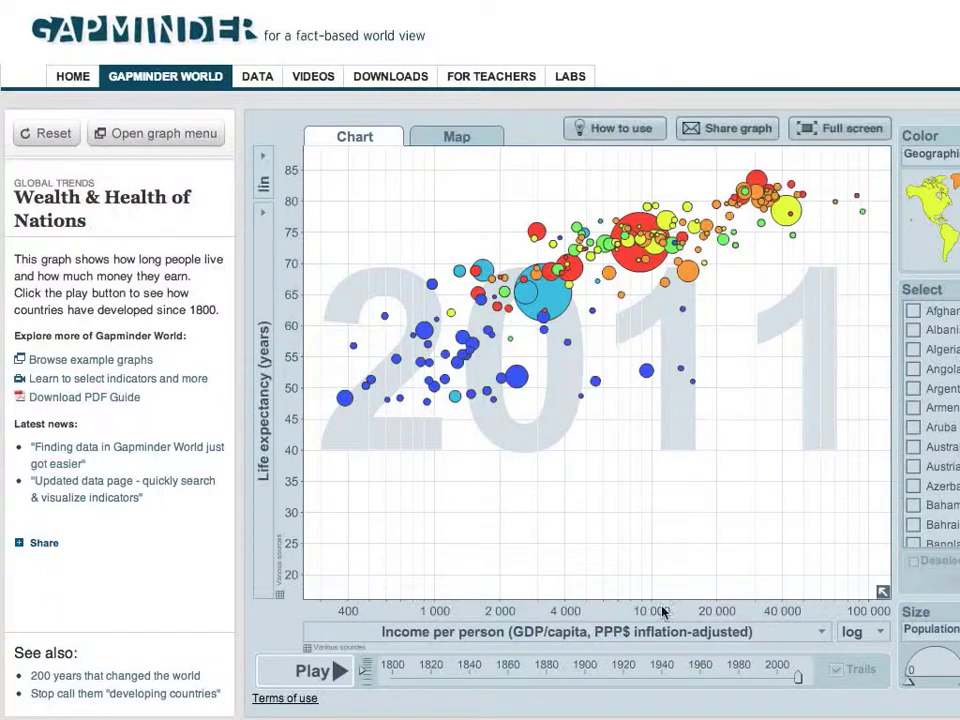
Step: Switch the Gapminder World x-axis indicator from income per person to Population, total
{"action": "left_click", "coordinate": [800, 638]}
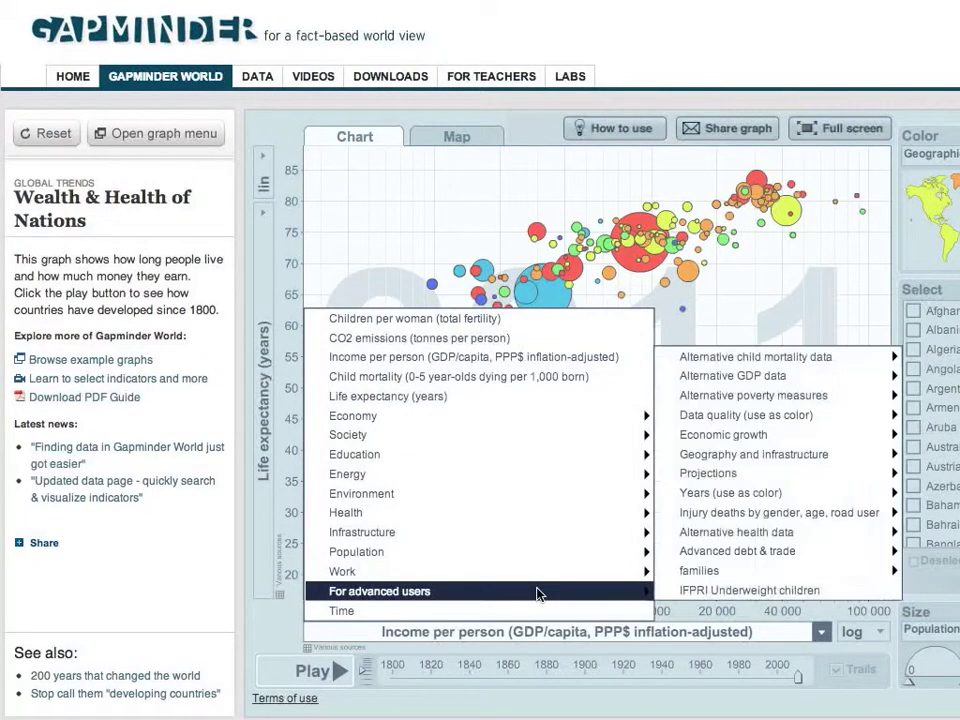
{"action": "mouse_move", "coordinate": [538, 556]}
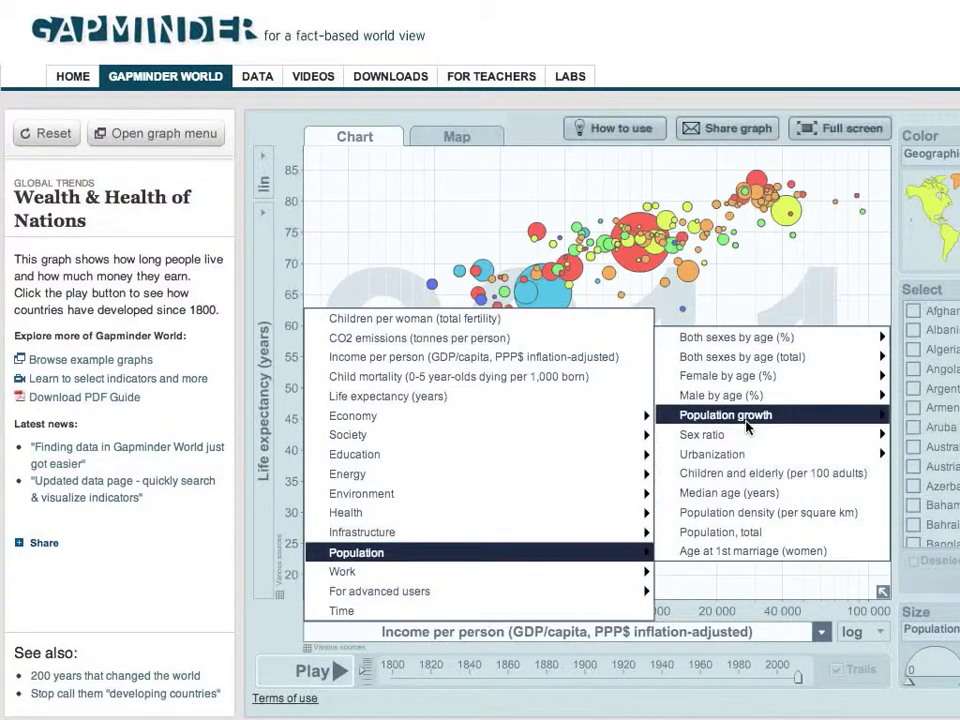
{"action": "left_click", "coordinate": [720, 536]}
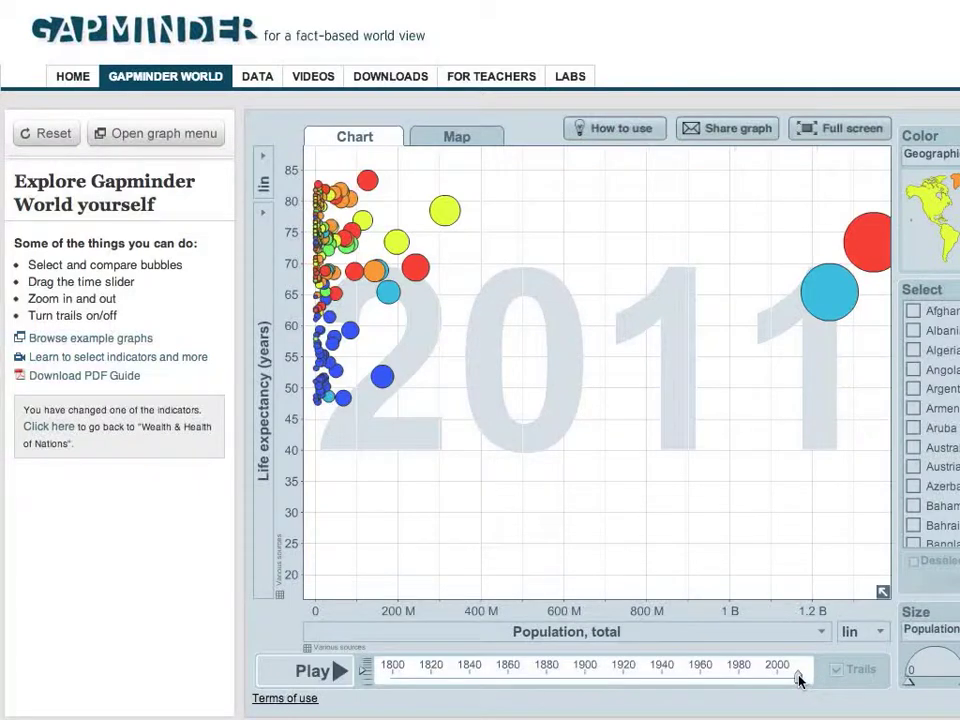
{"action": "mouse_move", "coordinate": [797, 677]}
{"action": "left_mouse_down"}
{"action": "mouse_move", "coordinate": [724, 679]}
{"action": "mouse_move", "coordinate": [800, 680]}
{"action": "left_mouse_up"}
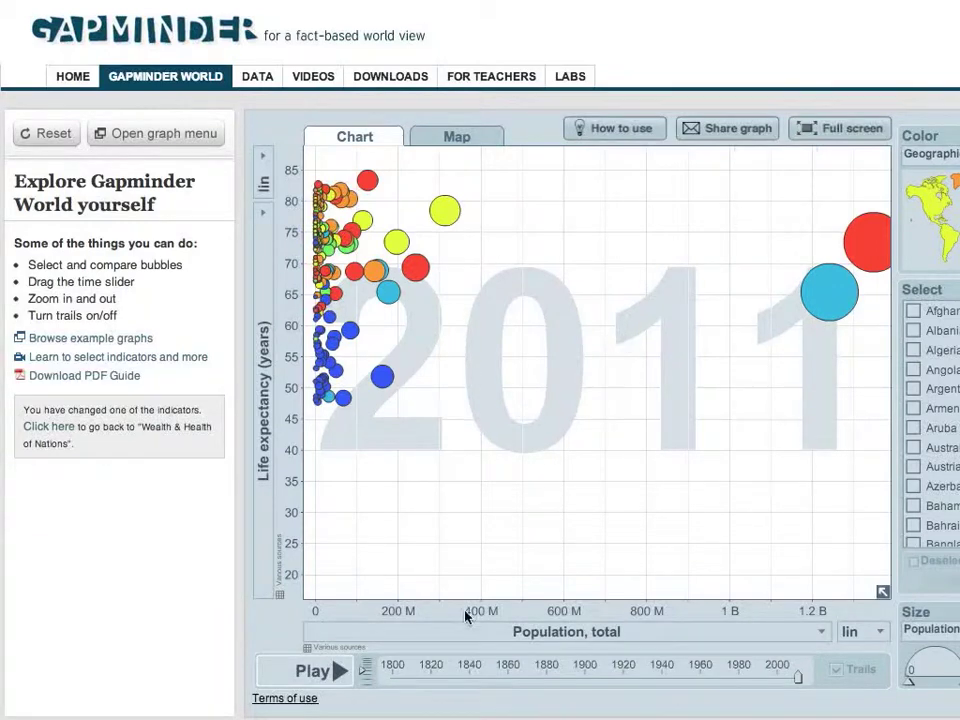
Step: Open the total population data table and scroll down through the country rows
{"action": "left_click", "coordinate": [309, 652]}
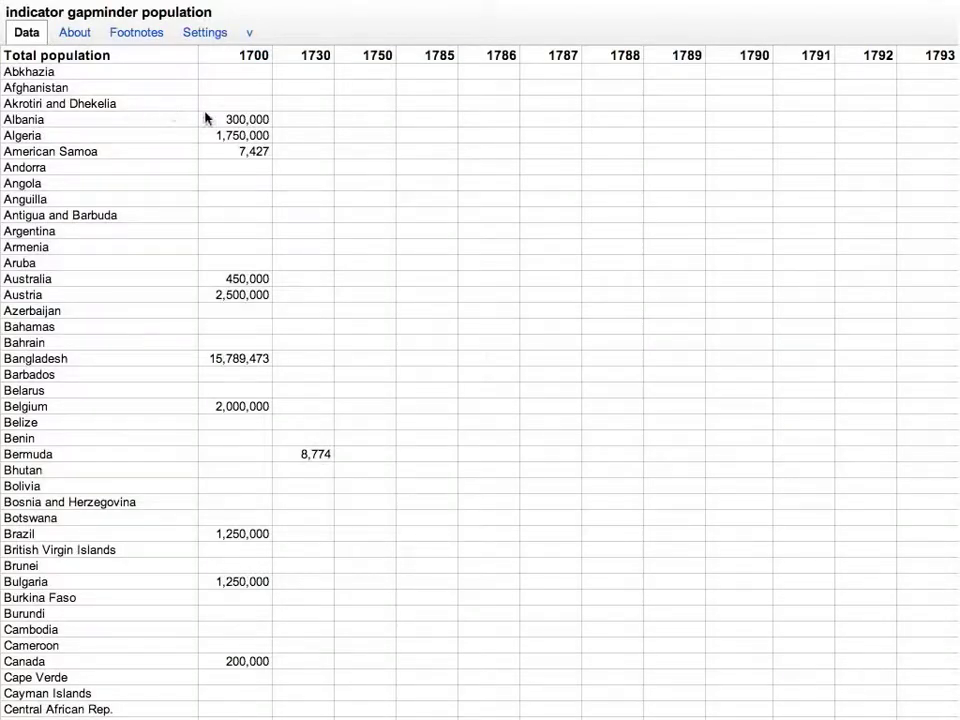
{"action": "left_click_drag", "start_coordinate": [232, 60], "coordinate": [474, 62]}
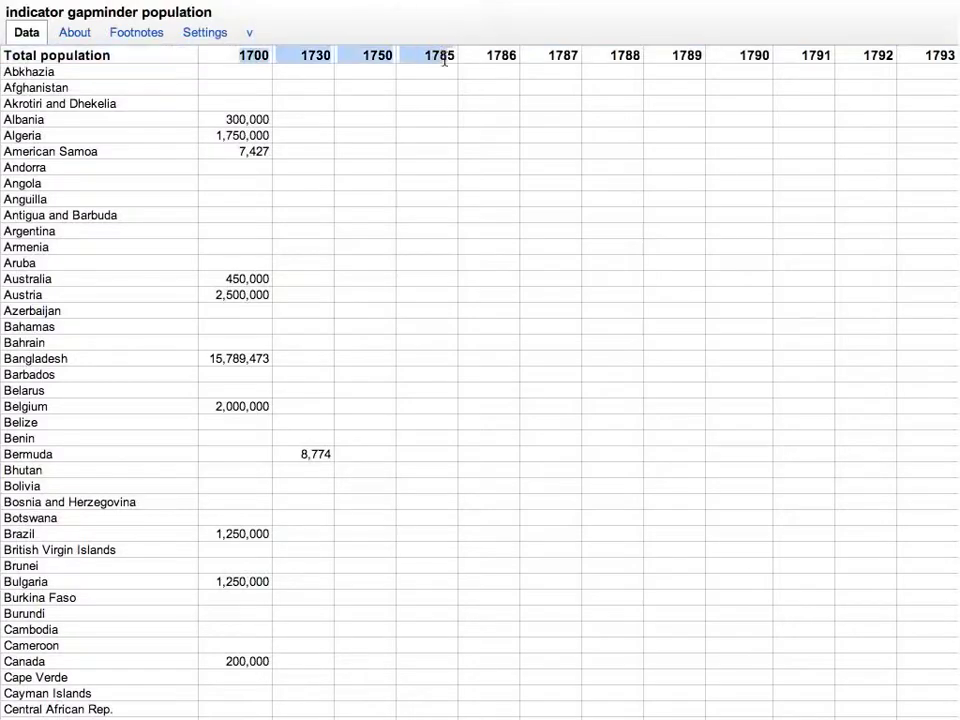
{"action": "scroll", "coordinate": [135, 170], "scroll_direction": "down", "scroll_amount": 5}
{"action": "scroll", "coordinate": [135, 170], "scroll_direction": "down", "scroll_amount": 10}
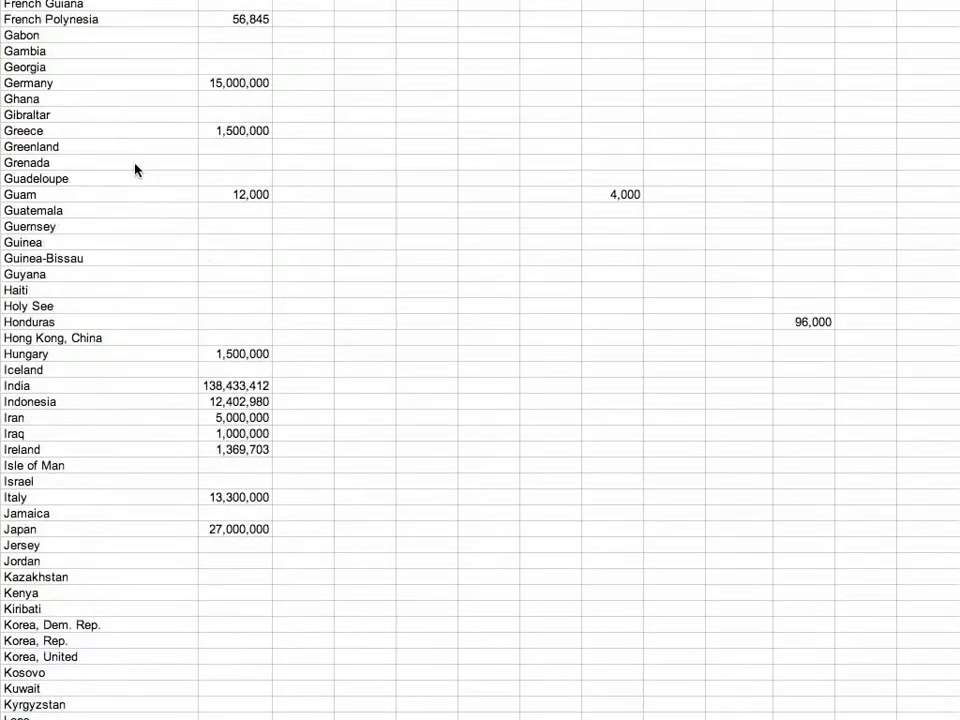
{"action": "scroll", "coordinate": [135, 170], "scroll_direction": "down", "scroll_amount": 10}
{"action": "scroll", "coordinate": [135, 170], "scroll_direction": "down", "scroll_amount": 10}
{"action": "scroll", "coordinate": [135, 170], "scroll_direction": "down", "scroll_amount": 5}
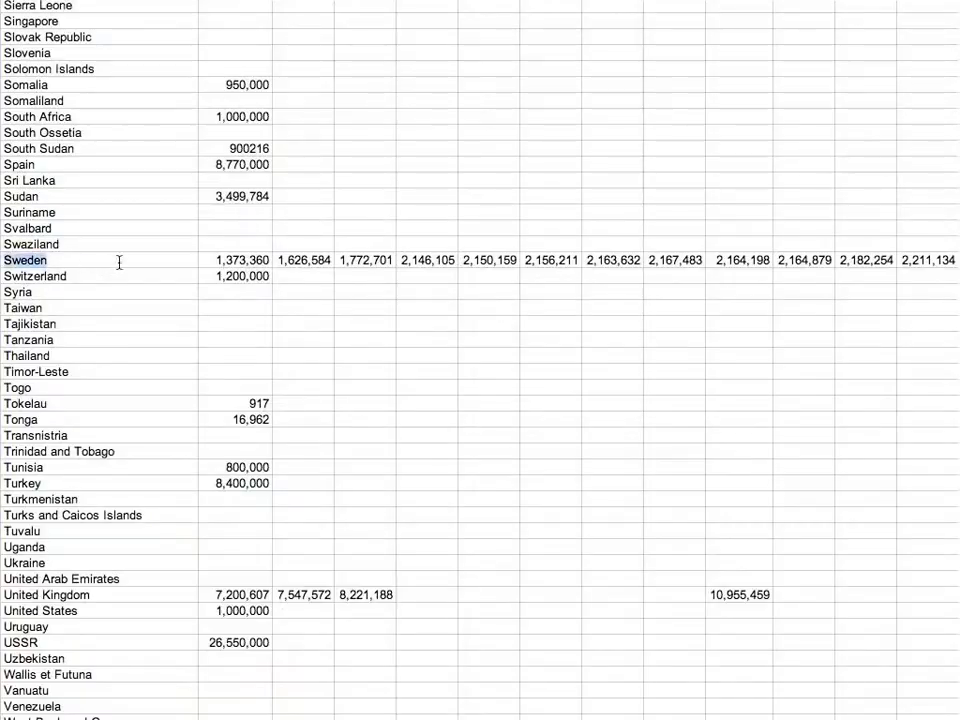
Step: Select Sweden's entire row of yearly population figures
{"action": "left_click_drag", "start_coordinate": [120, 264], "coordinate": [338, 260]}
{"action": "scroll", "coordinate": [525, 302], "scroll_direction": "right", "scroll_amount": 15}
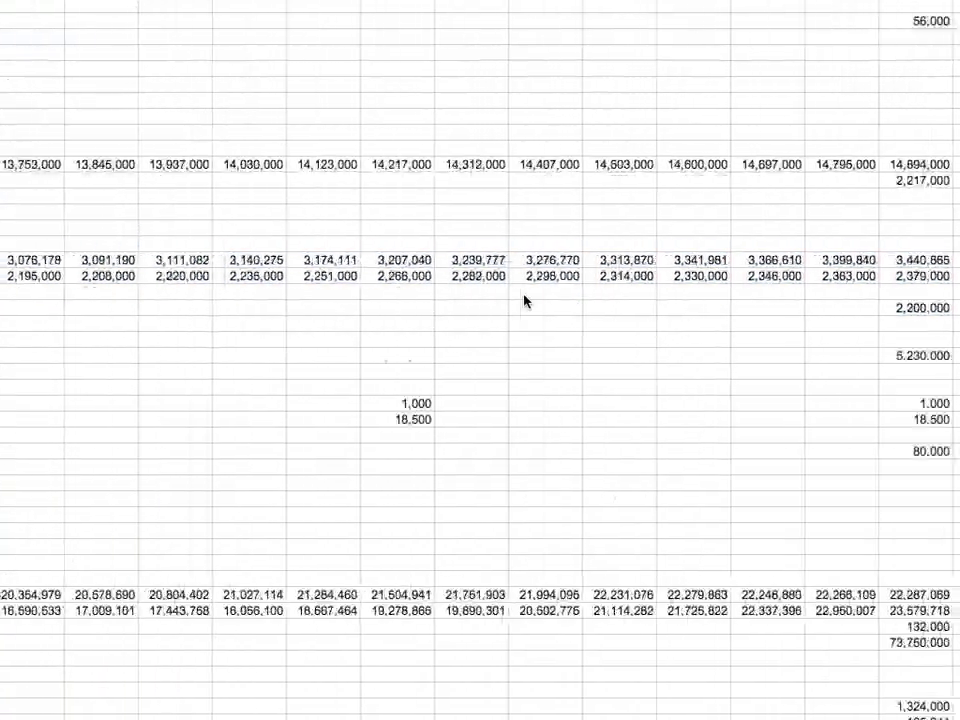
{"action": "scroll", "coordinate": [525, 296], "scroll_direction": "right", "scroll_amount": 10}
{"action": "scroll", "coordinate": [525, 296], "scroll_direction": "right", "scroll_amount": 8}
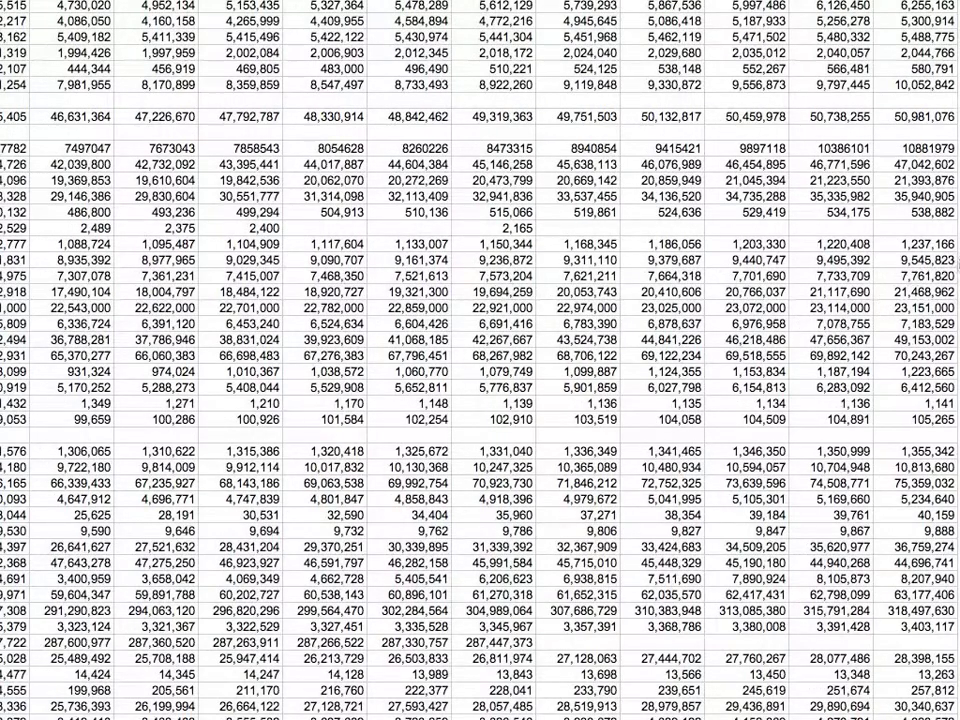
{"action": "key", "text": "shift+space"}
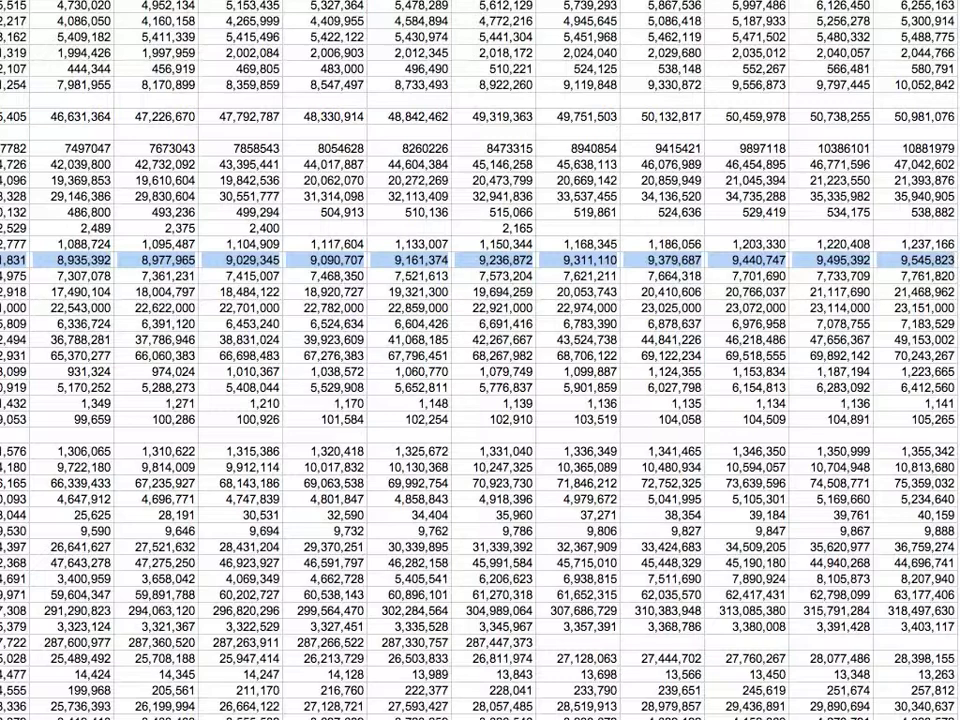
{"action": "key", "text": "super+Tab"}
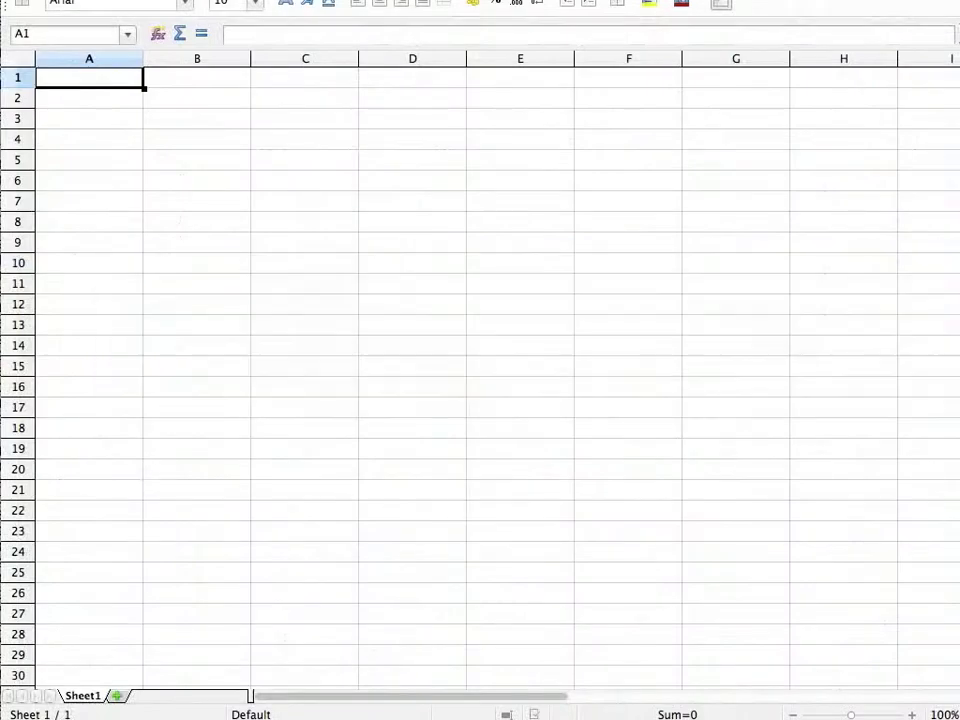
Step: Paste Sweden's row into A2 with Detect special numbers enabled
{"action": "key", "text": "Down"}
{"action": "key", "text": "Up"}
{"action": "key", "text": "Down"}
{"action": "key", "text": "super+v"}
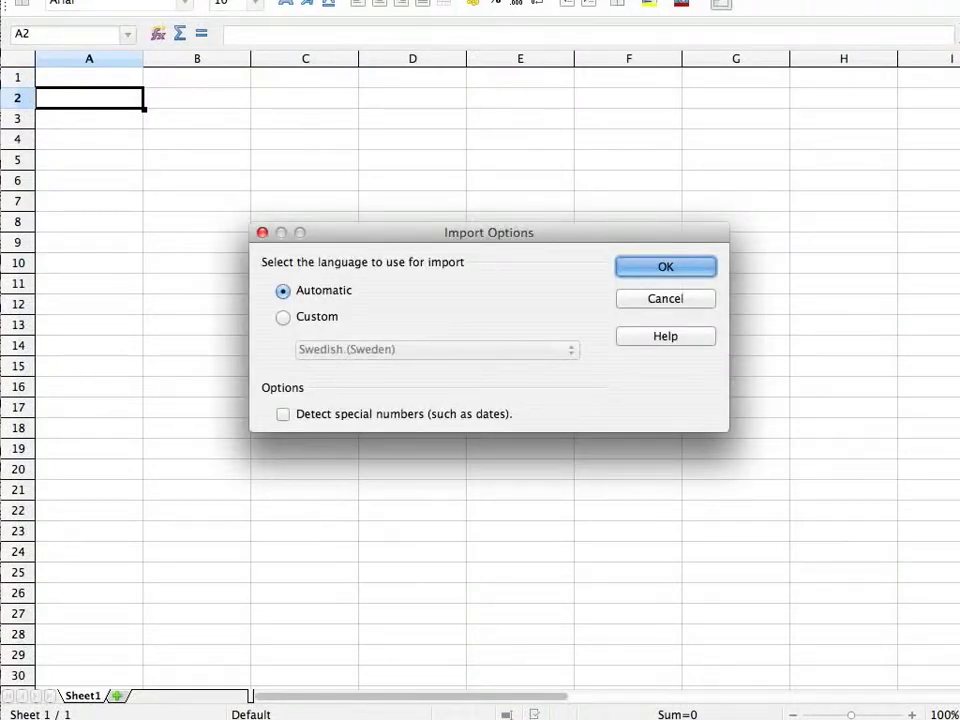
{"action": "left_click", "coordinate": [389, 420]}
{"action": "key", "text": "Return"}
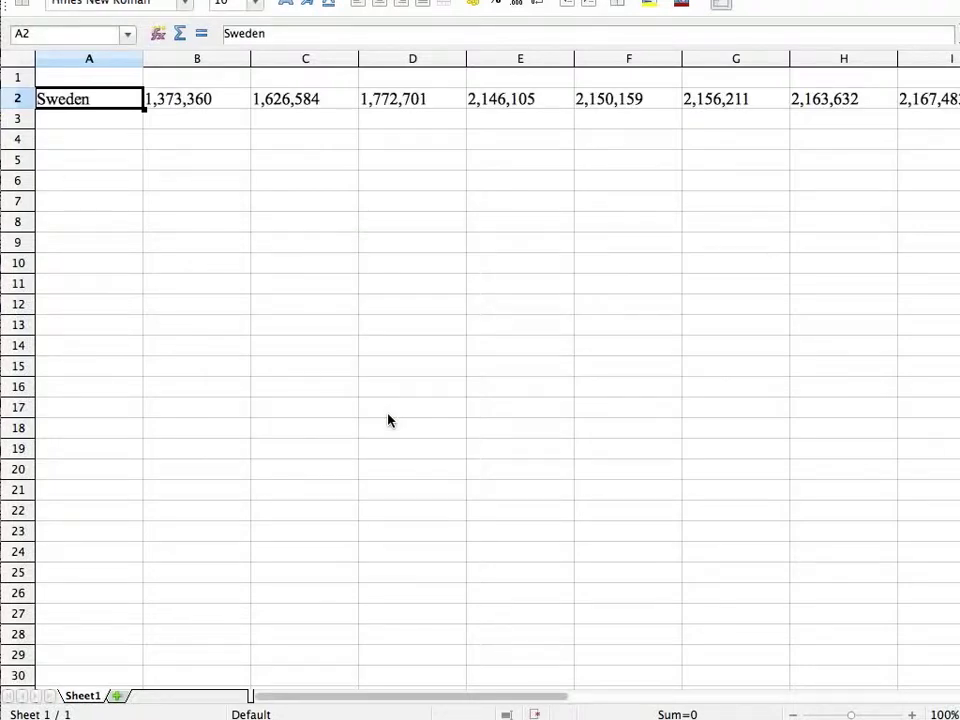
Step: Select and copy Sweden's population row through column HY
{"action": "key", "text": "Right"}
{"action": "key", "text": "Right"}
{"action": "key", "text": "Left"}
{"action": "key", "text": "Left"}
{"action": "key", "text": "Right"}
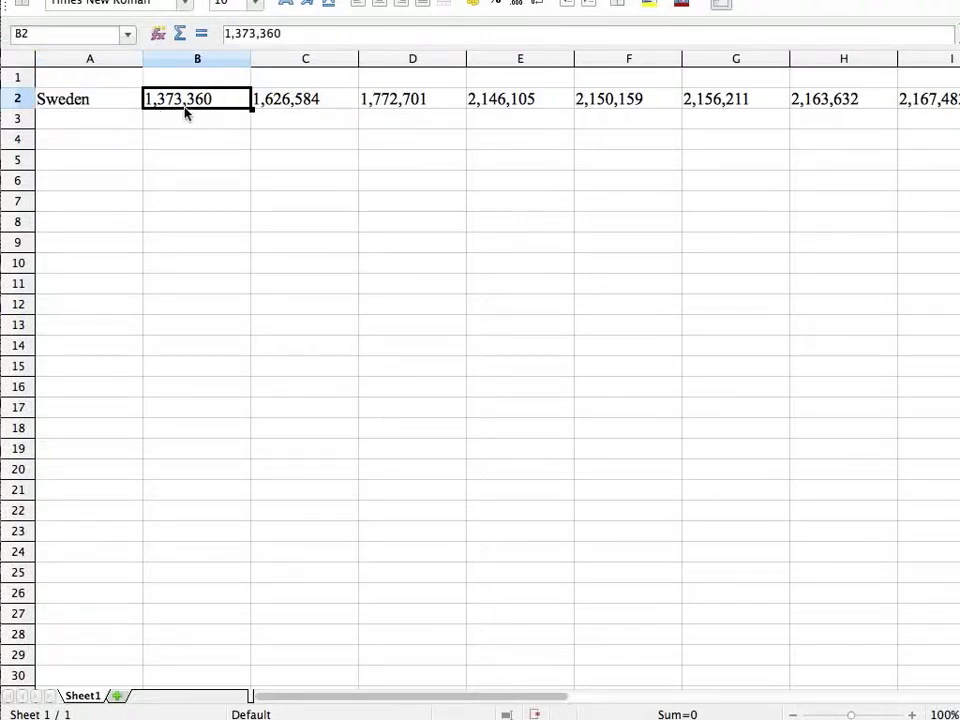
{"action": "key", "text": "ctrl+shift+Right"}
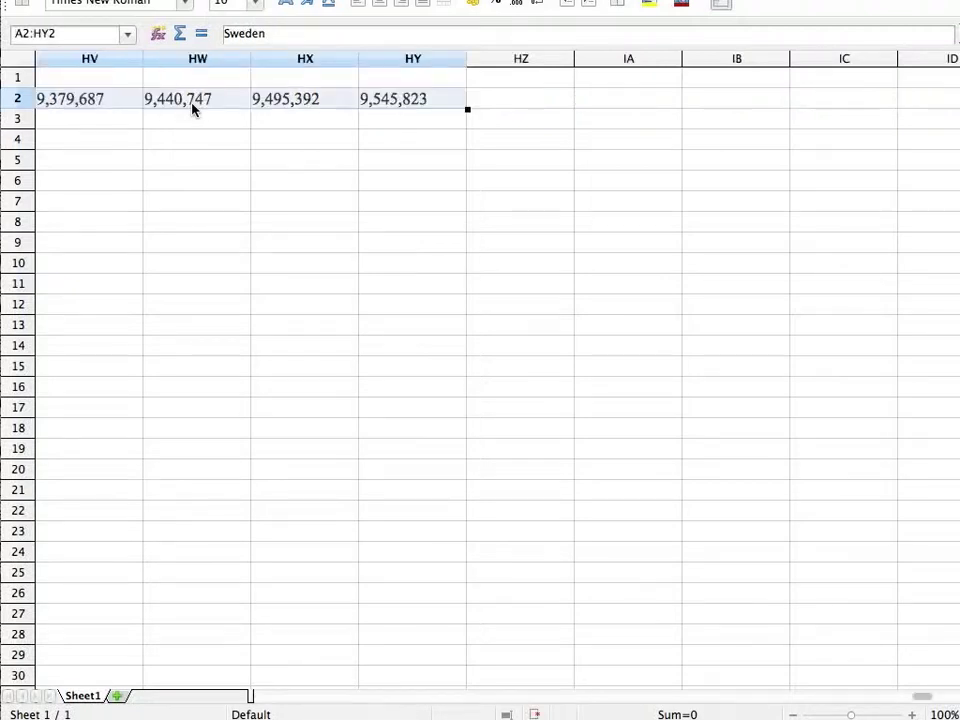
{"action": "key", "text": "ctrl+c"}
{"action": "key", "text": "ctrl+Left"}
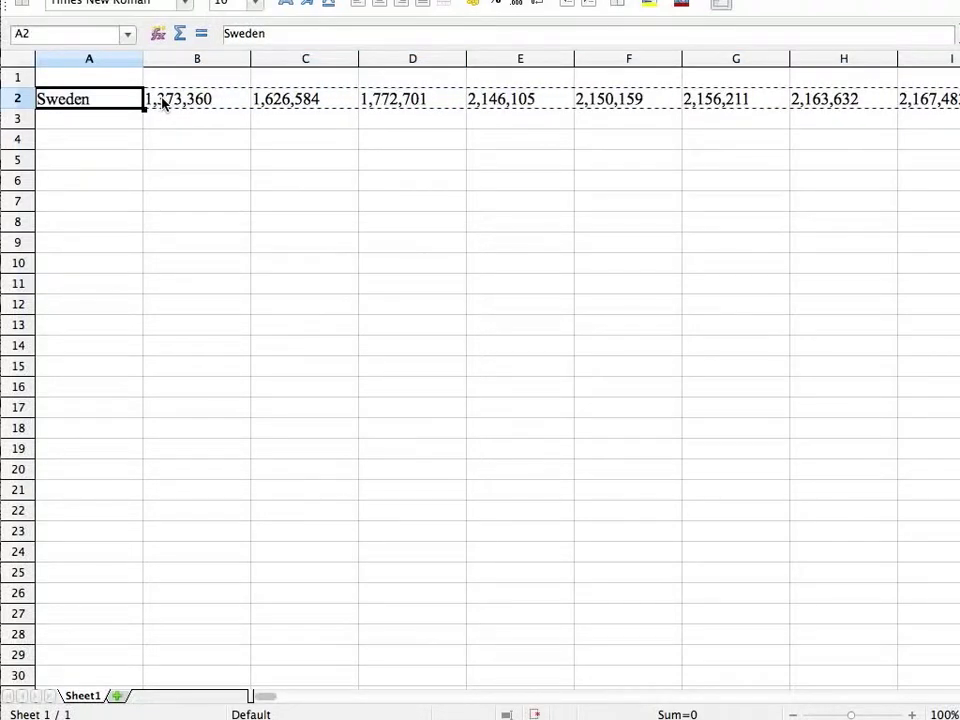
Step: Clear all existing text from the Fraise document
{"action": "key", "text": "super+Tab"}
{"action": "key", "text": "super+Tab"}
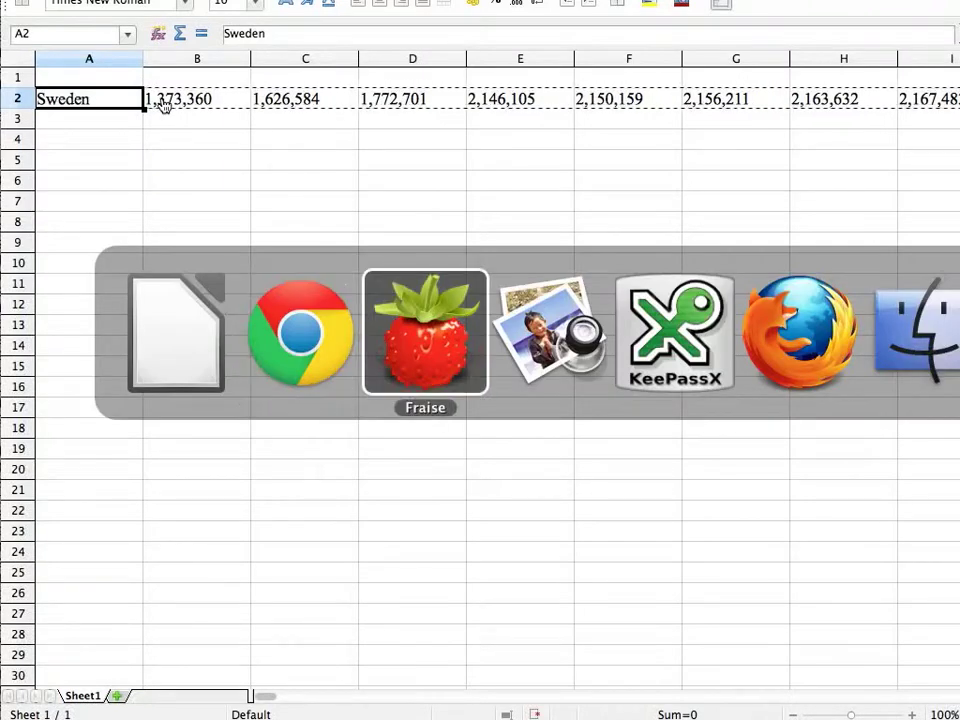
{"action": "key", "text": "super+a"}
{"action": "key", "text": "BackSpace"}
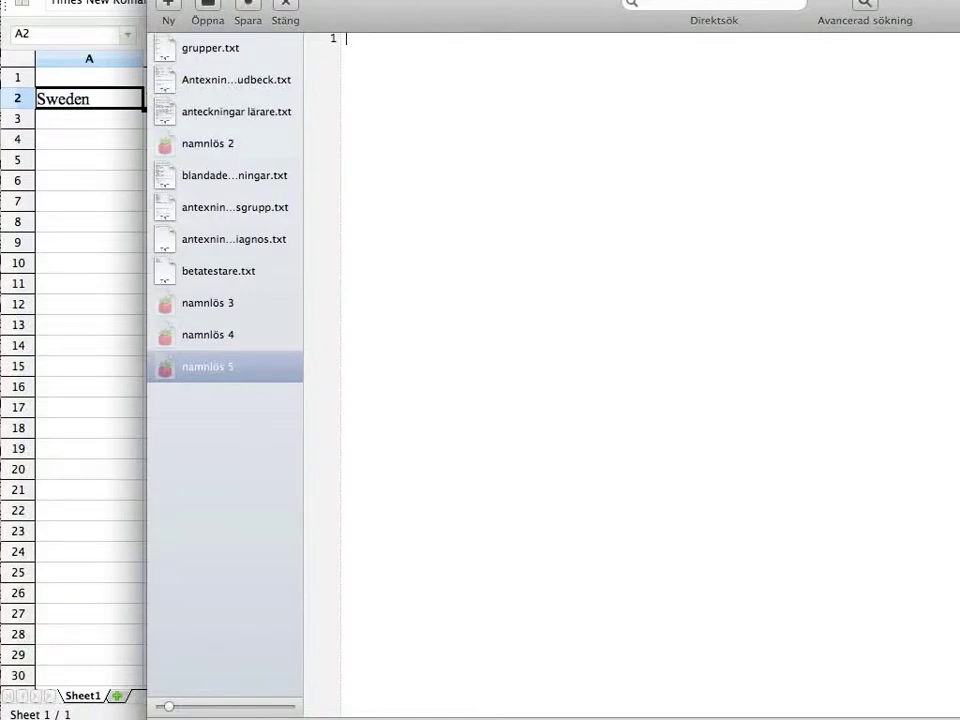
Step: Paste Sweden's row into Fraise, strip all 464 commas, and select the whole text
{"action": "key", "text": "super+v"}
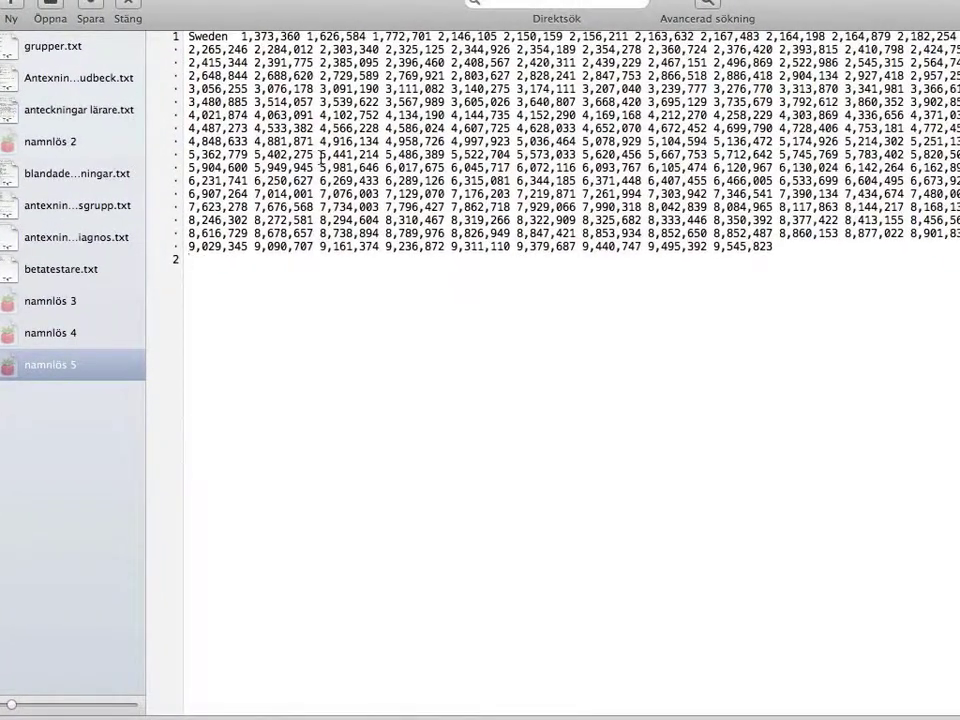
{"action": "key", "text": "super+f"}
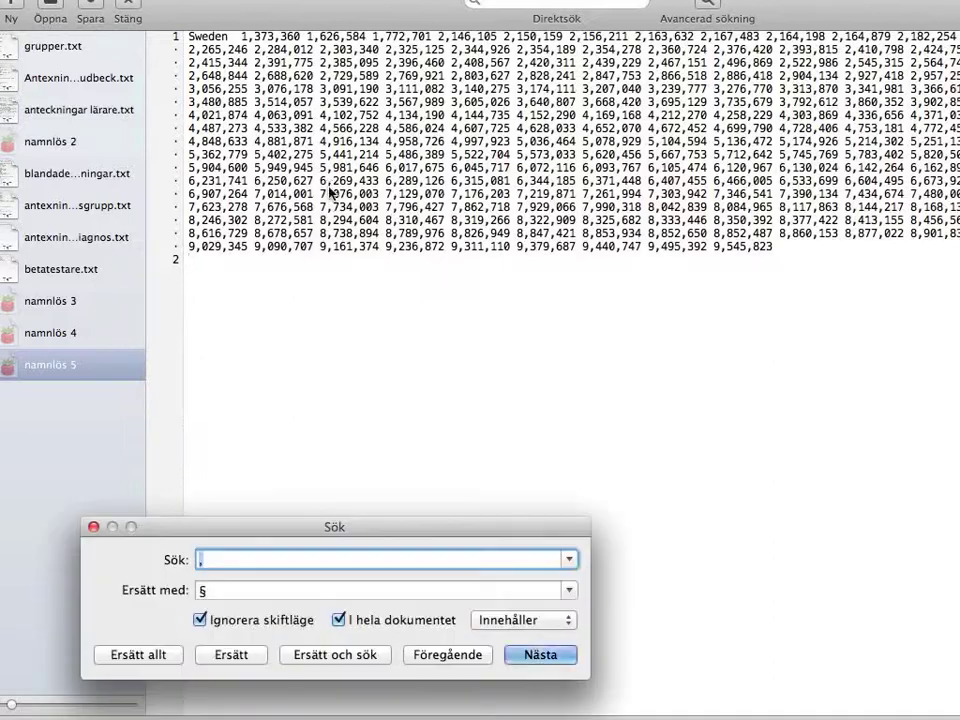
{"action": "left_click_drag", "start_coordinate": [310, 535], "coordinate": [441, 311]}
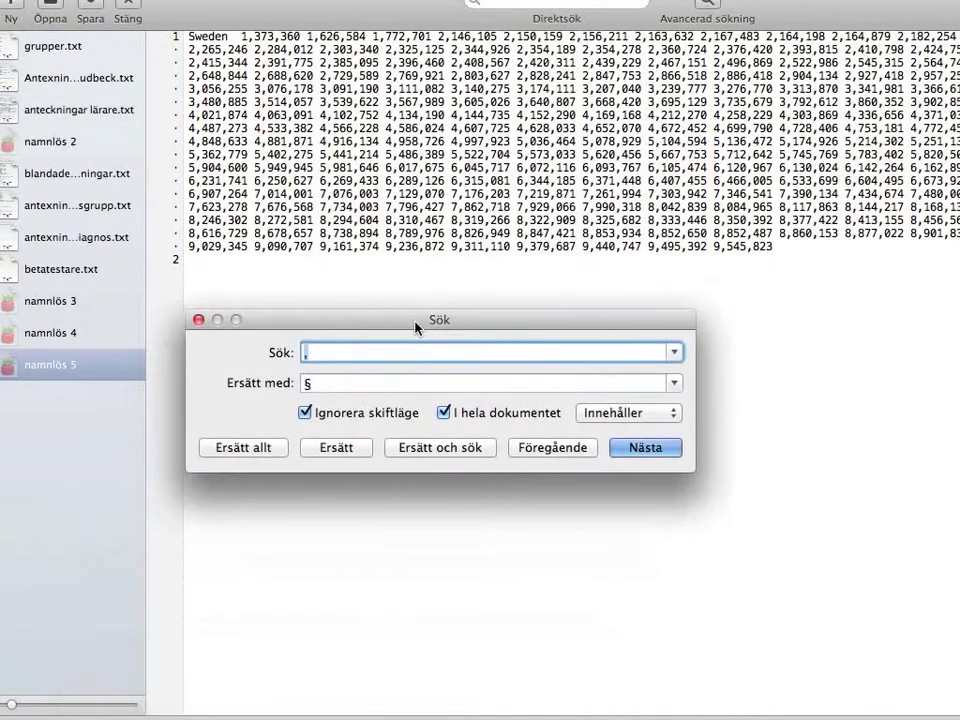
{"action": "left_click", "coordinate": [363, 368]}
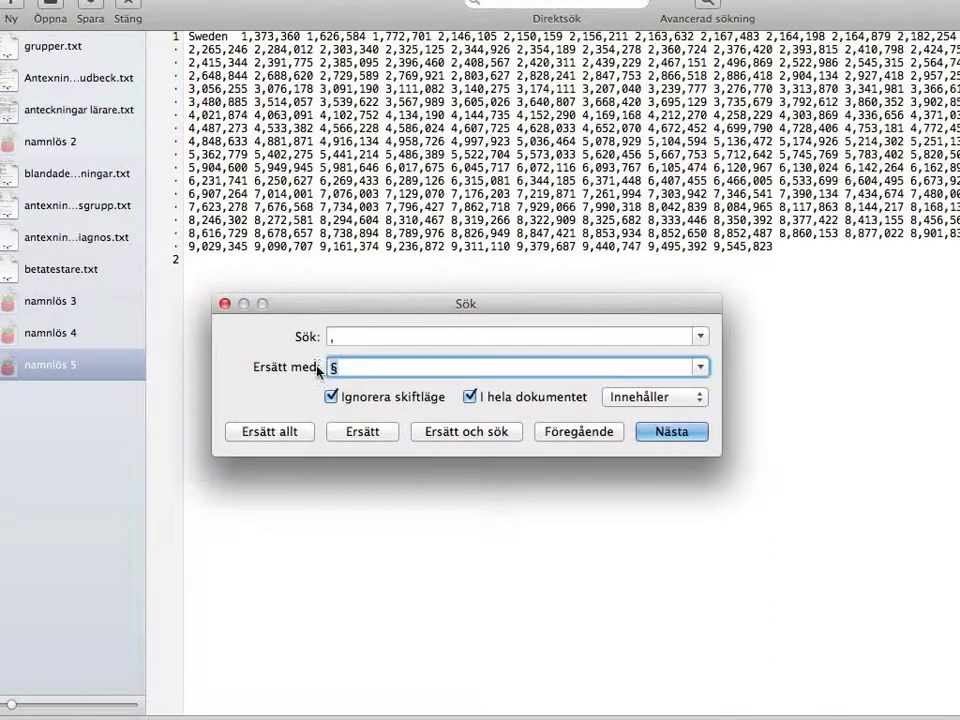
{"action": "key", "text": "BackSpace"}
{"action": "left_click", "coordinate": [279, 430]}
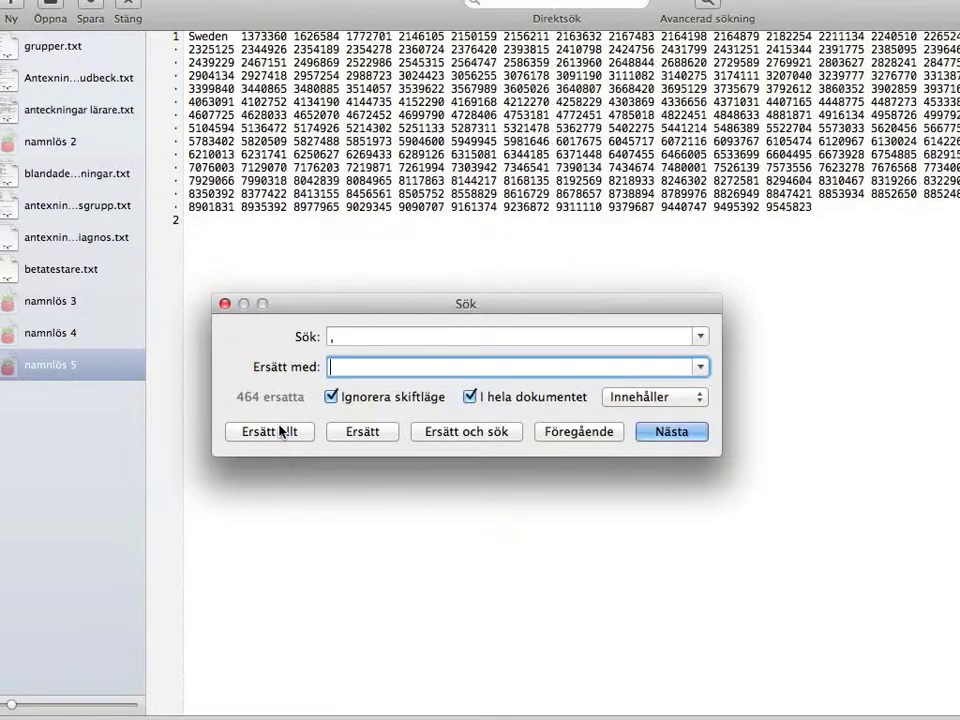
{"action": "left_click", "coordinate": [232, 310]}
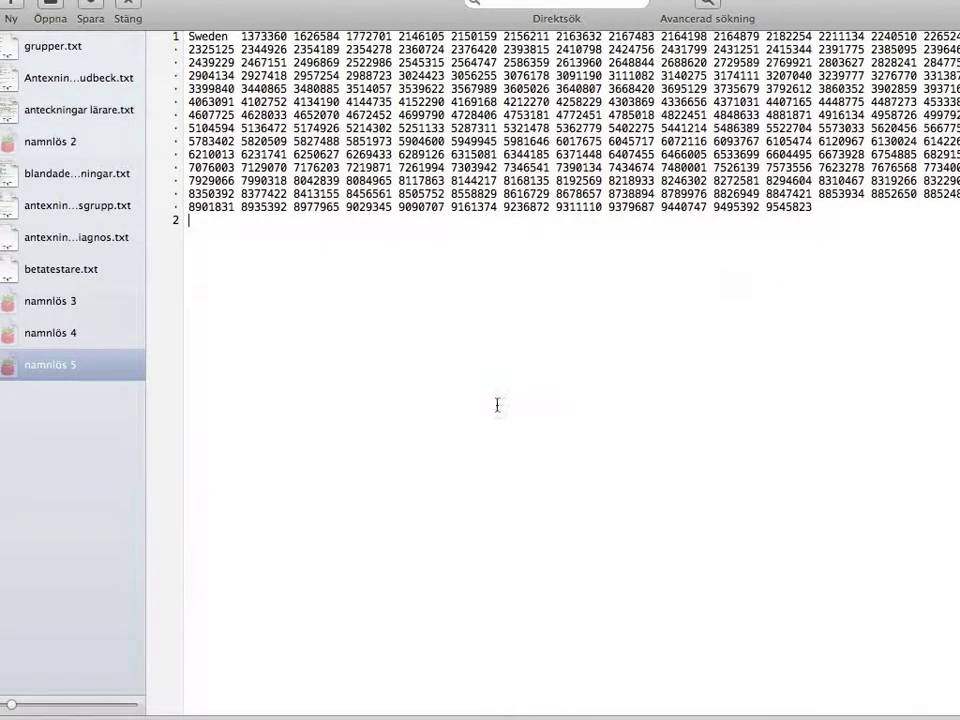
{"action": "key", "text": "super+a"}
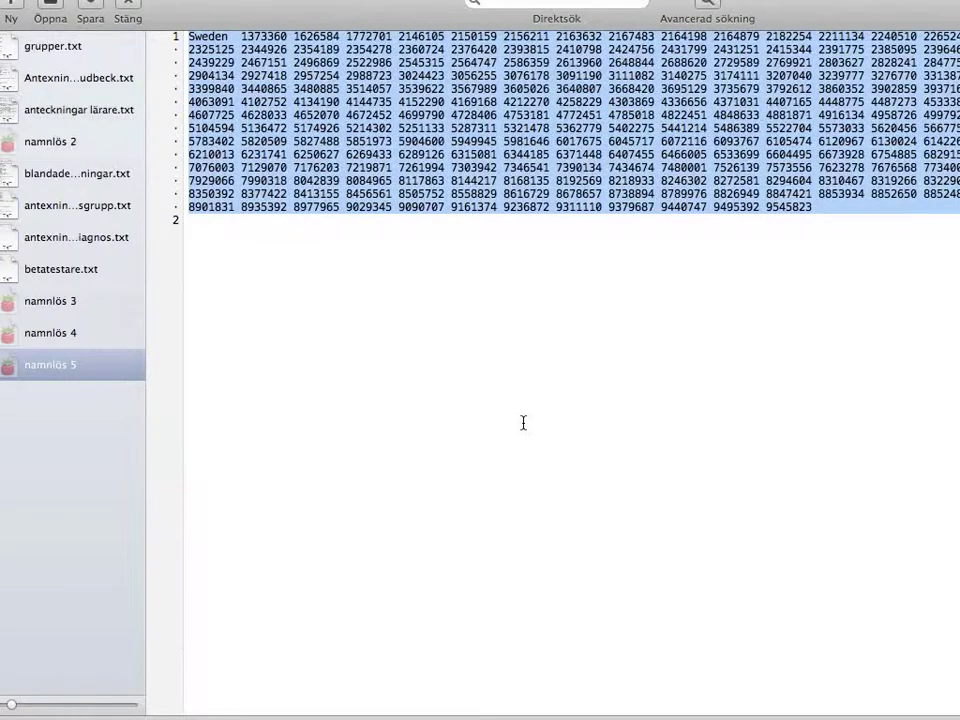
Step: Paste the plain-number Sweden row into row 3 and delete the old comma-formatted row 2
{"action": "key", "text": "super+Tab"}
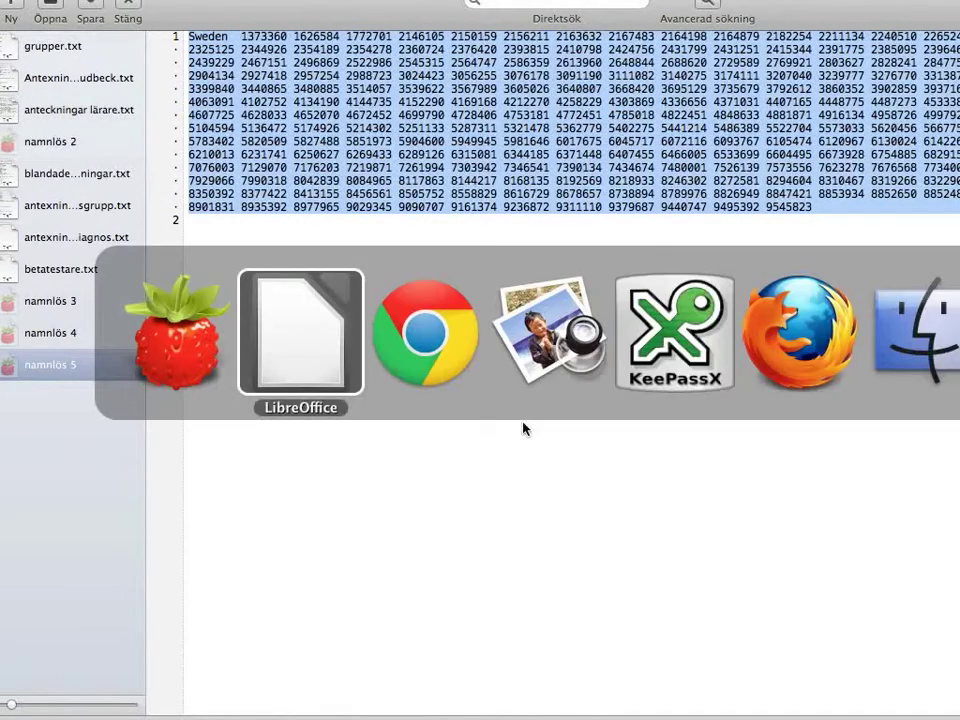
{"action": "key", "text": "Down"}
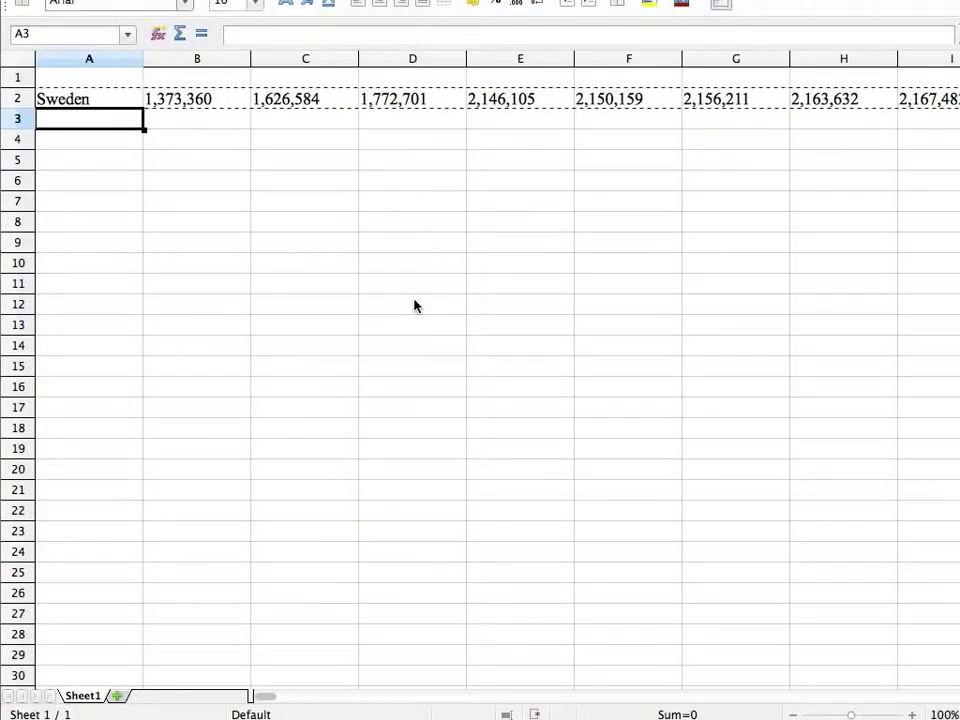
{"action": "key", "text": "super+v"}
{"action": "left_click", "coordinate": [221, 125]}
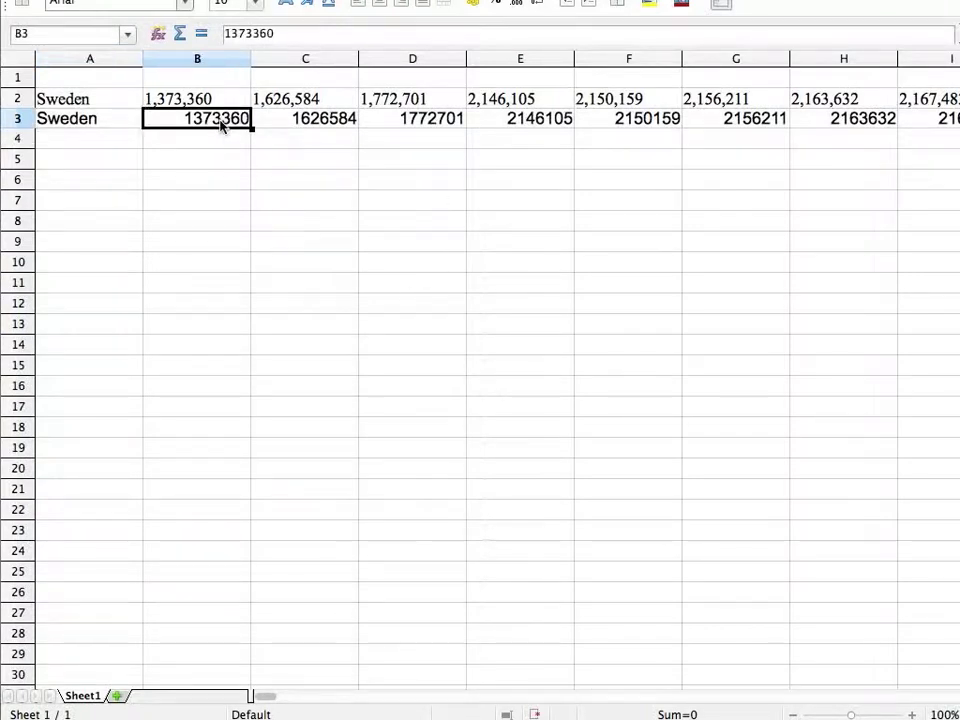
{"action": "key", "text": "Right"}
{"action": "key", "text": "Right"}
{"action": "key", "text": "Right"}
{"action": "key", "text": "Right"}
{"action": "key", "text": "Right"}
{"action": "key", "text": "Right"}
{"action": "key", "text": "Right"}
{"action": "key", "text": "Right"}
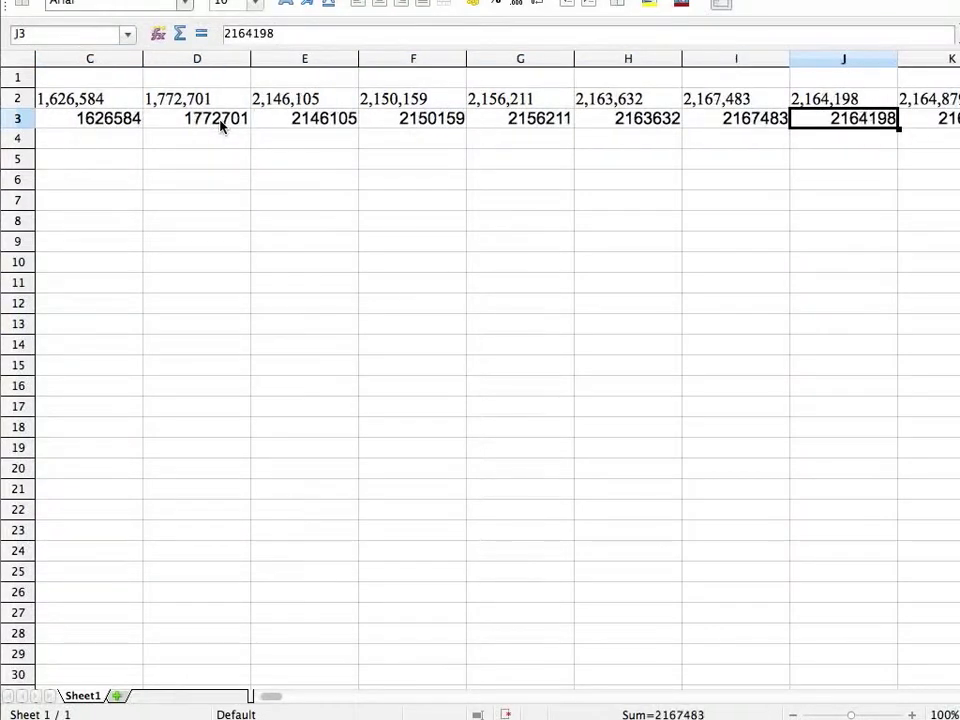
{"action": "key", "text": "Left"}
{"action": "key", "text": "Left"}
{"action": "key", "text": "Left"}
{"action": "key", "text": "Home"}
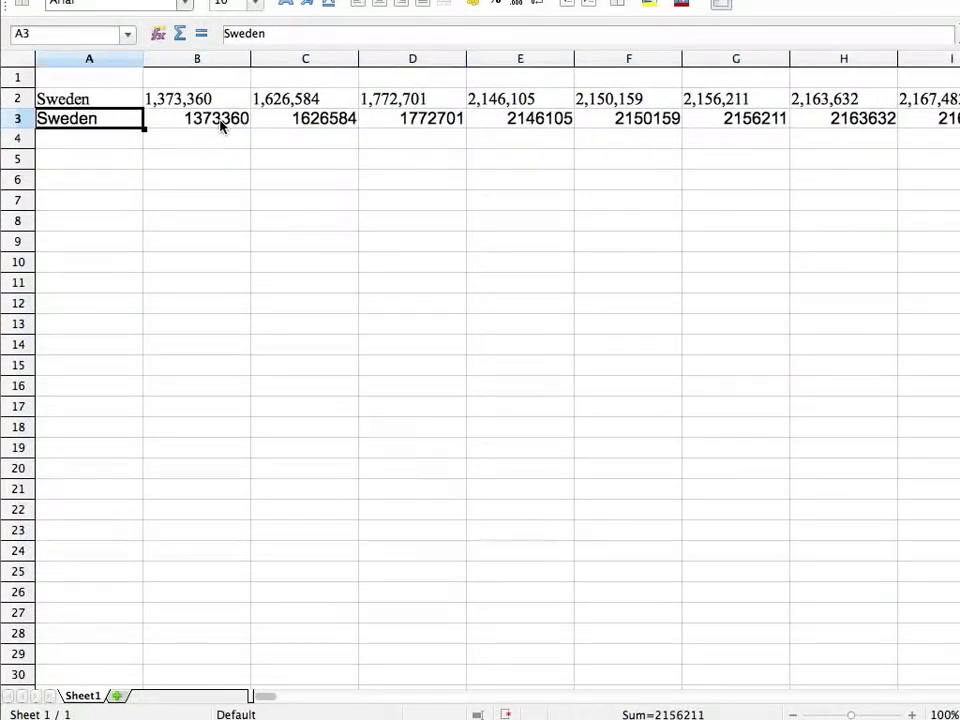
{"action": "right_click", "coordinate": [27, 100]}
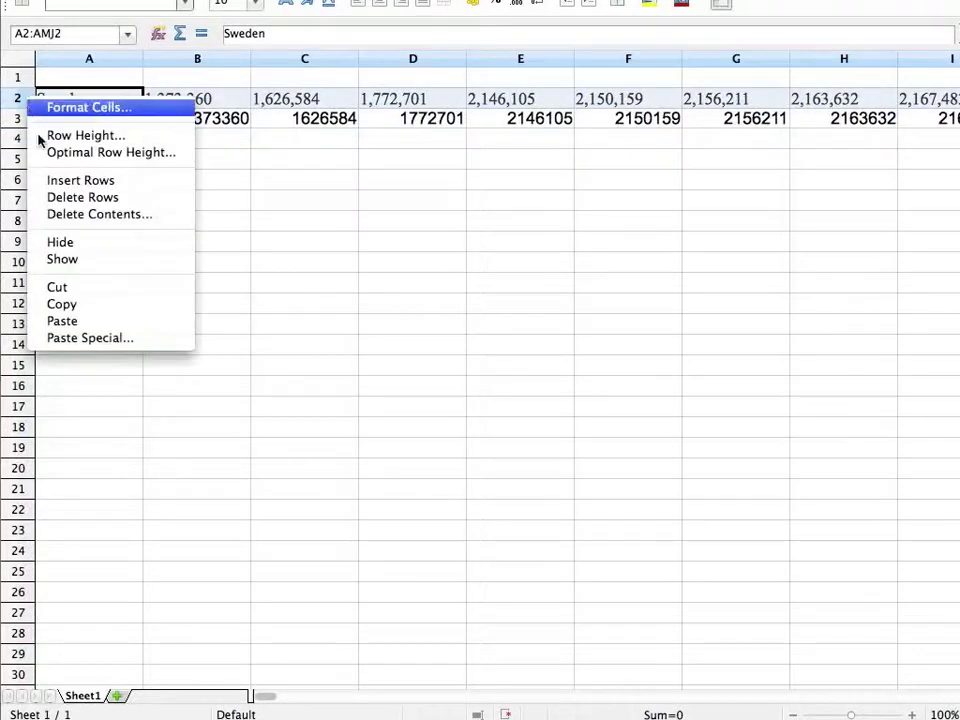
{"action": "left_click", "coordinate": [60, 198]}
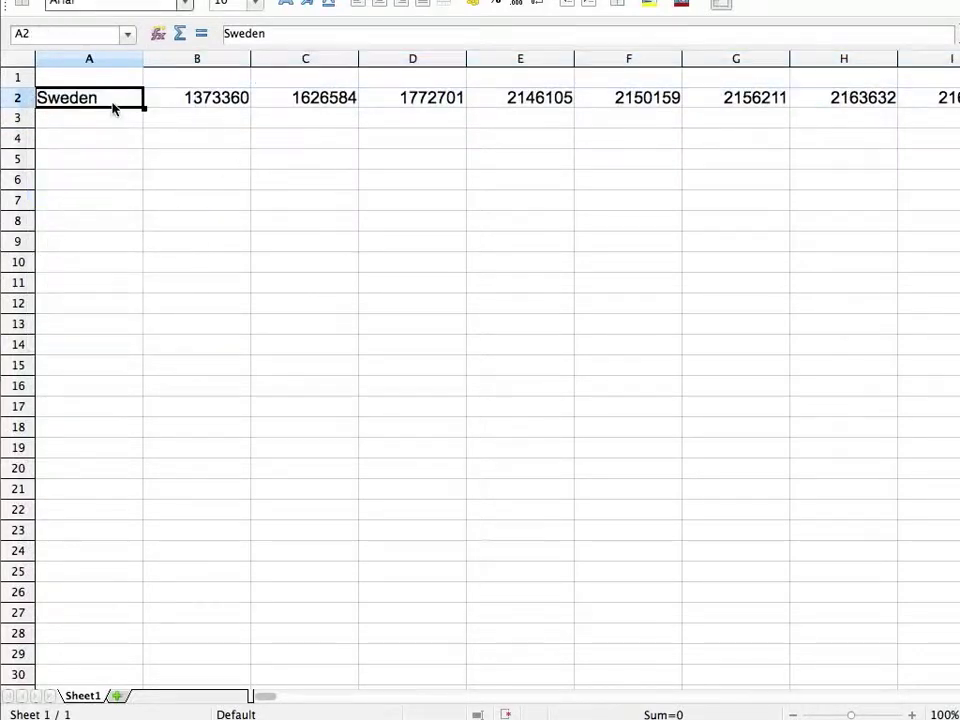
Step: Select the Total population label and all year headings in the Google Sheets header row
{"action": "key", "text": "super+Tab"}
{"action": "key", "text": "super+Tab"}
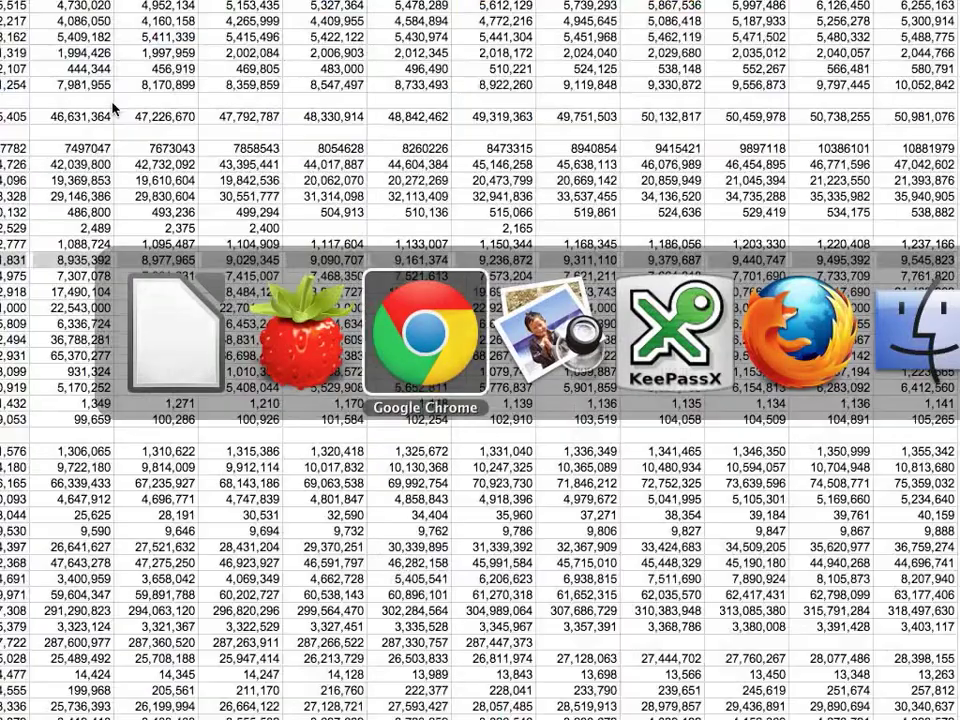
{"action": "scroll", "coordinate": [448, 407], "scroll_direction": "up", "scroll_amount": 15}
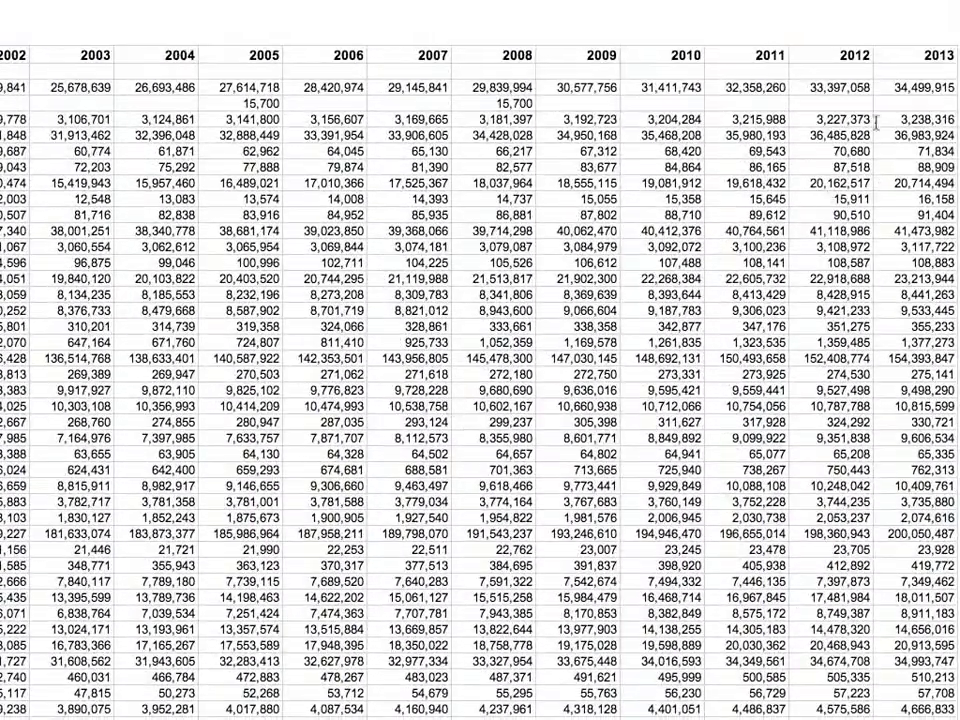
{"action": "left_click_drag", "start_coordinate": [951, 55], "coordinate": [840, 55]}
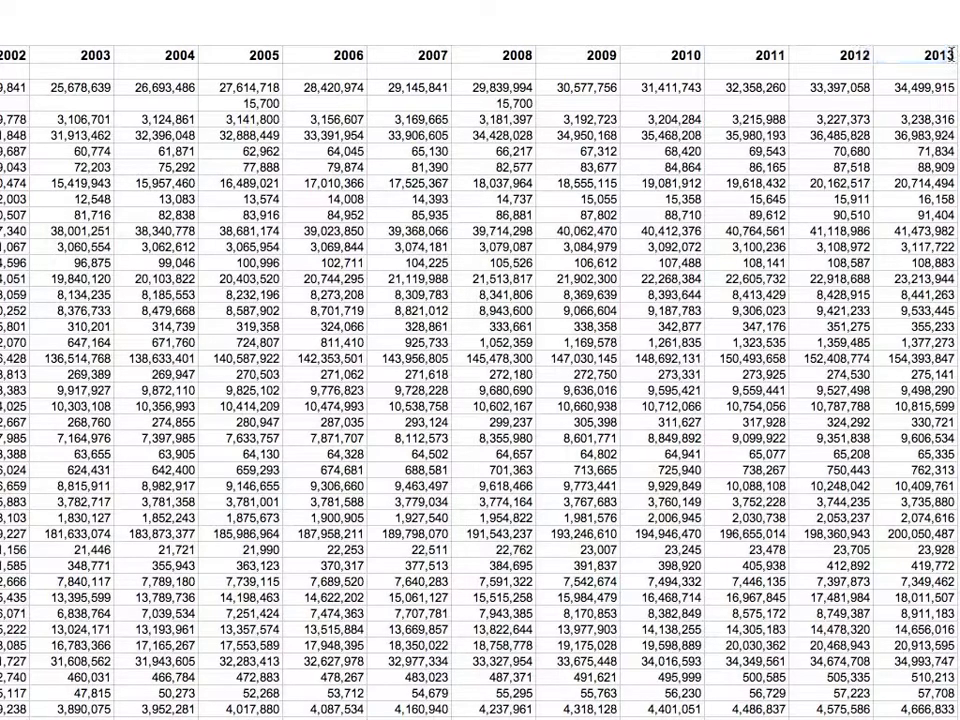
{"action": "left_click_drag", "start_coordinate": [951, 55], "coordinate": [68, 58]}
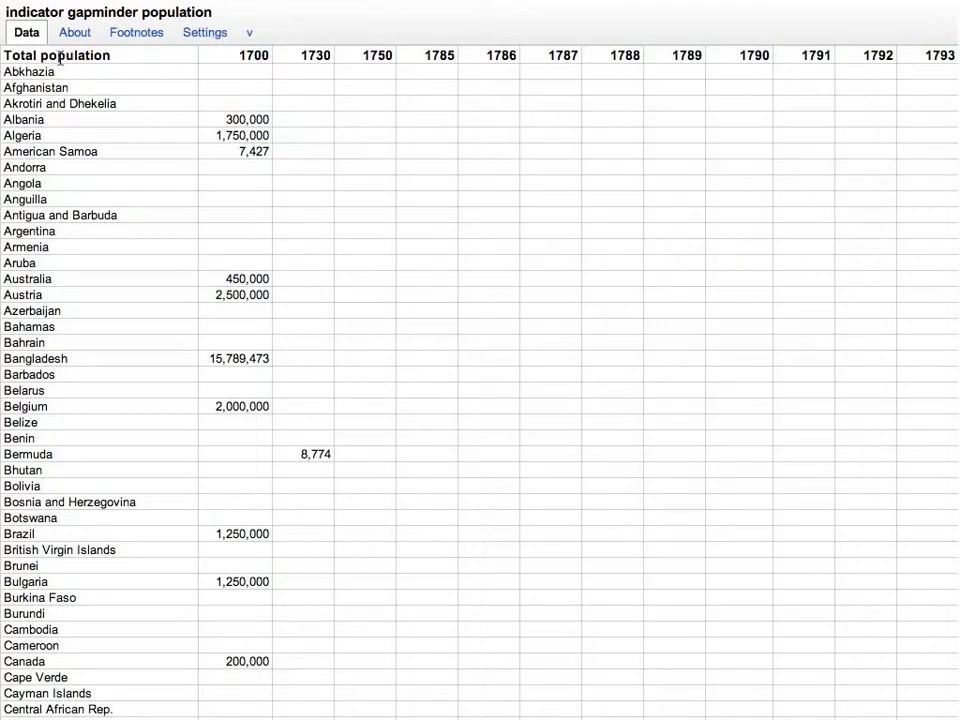
{"action": "left_click_drag", "start_coordinate": [318, 52], "coordinate": [318, 52]}
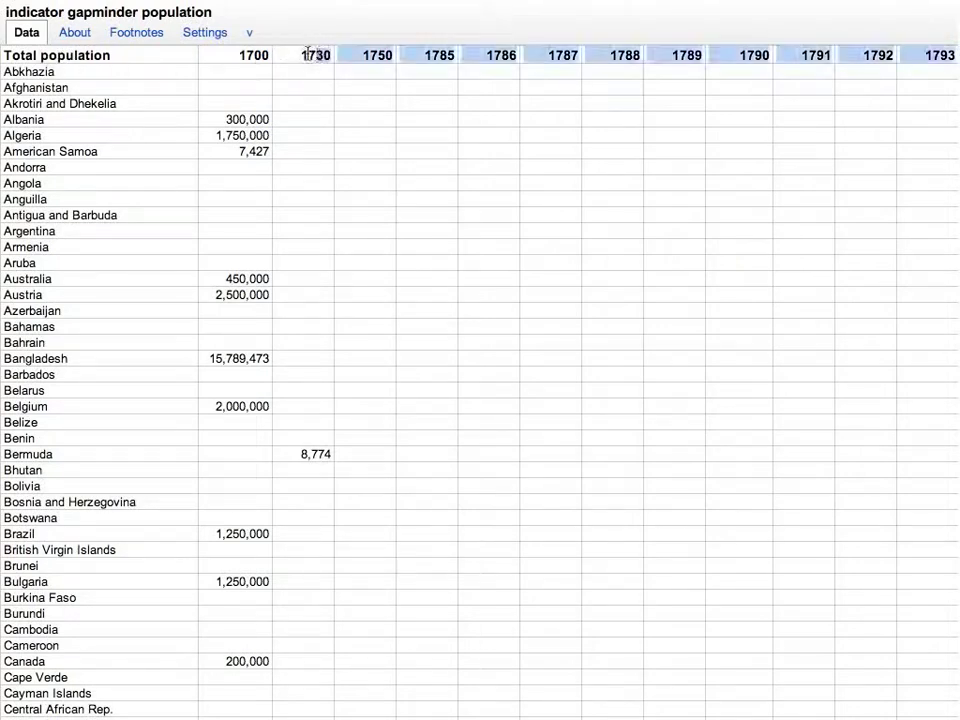
{"action": "left_click", "coordinate": [6, 55], "text": "shift"}
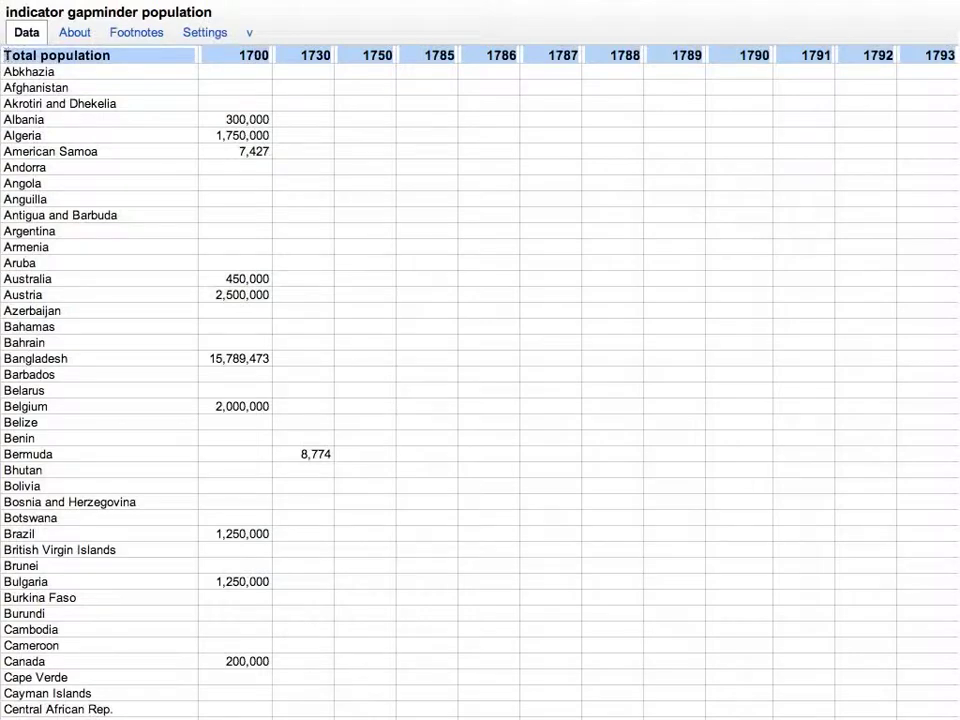
{"action": "key", "text": "super+Tab"}
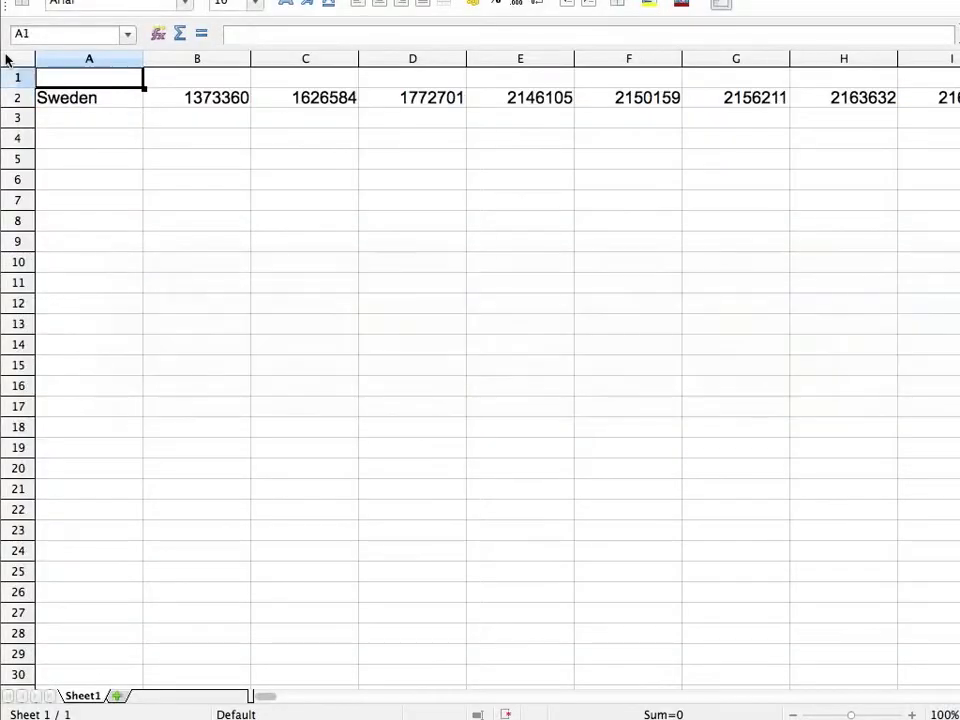
Step: Paste Total population and the years 1700, 1730, 1750… into row 1, then check B1 and B2
{"action": "key", "text": "super+v"}
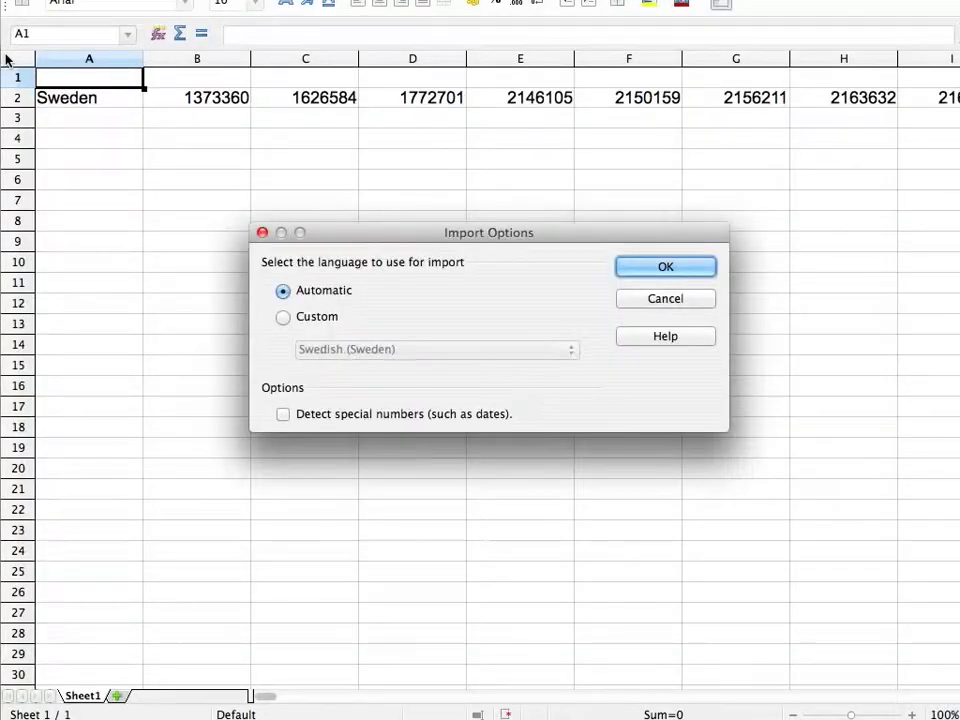
{"action": "key", "text": "Return"}
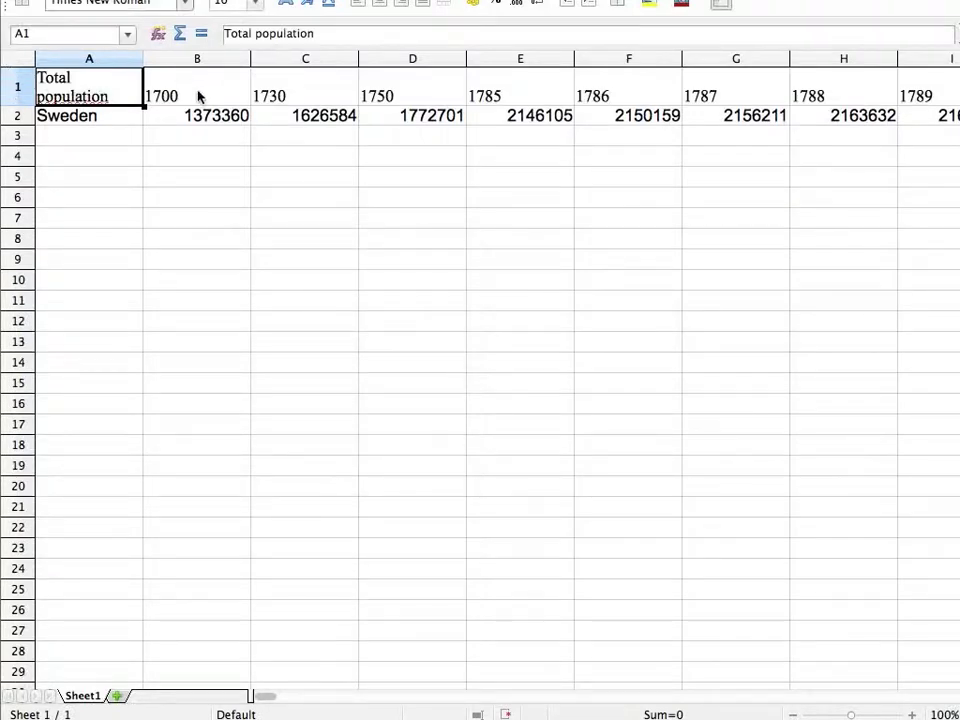
{"action": "left_click", "coordinate": [201, 100]}
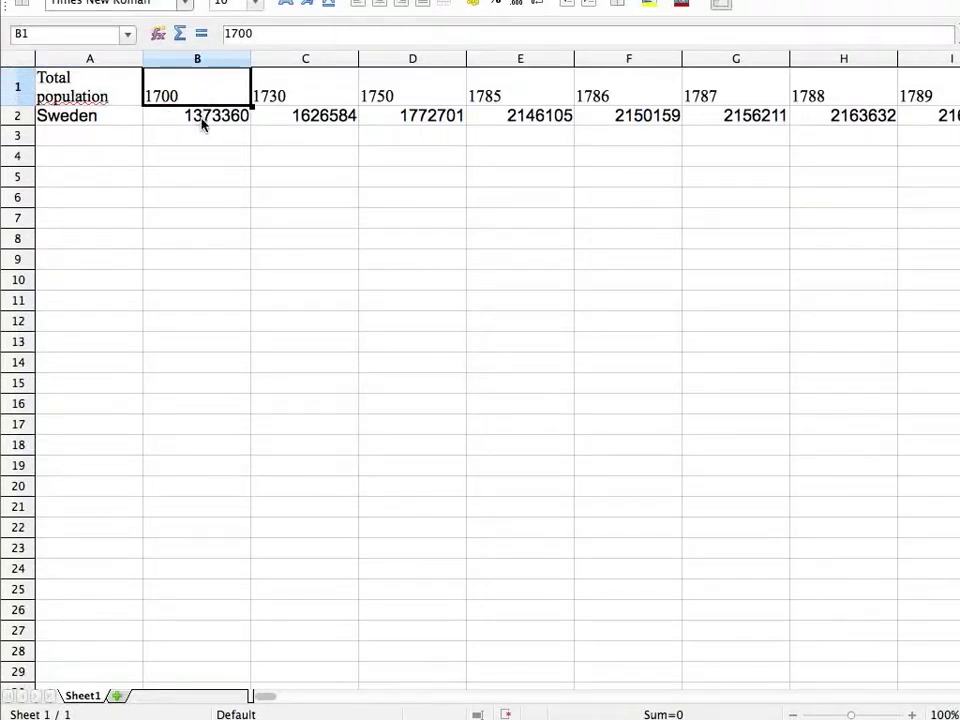
{"action": "left_click", "coordinate": [202, 124]}
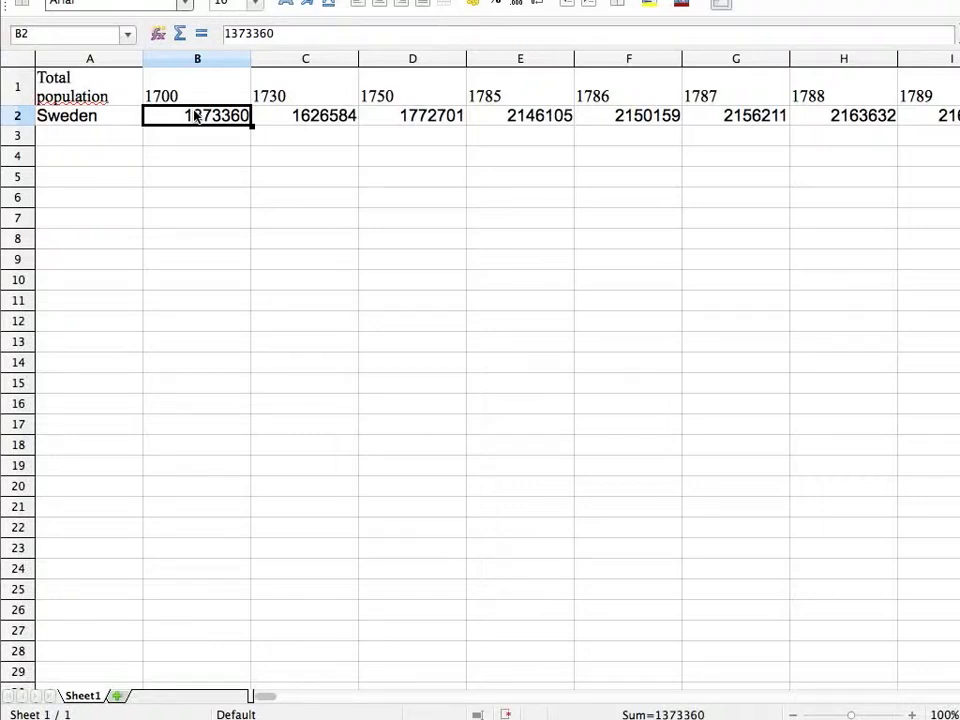
Step: Copy the header and Sweden rows from A1 through the last year column
{"action": "left_click", "coordinate": [91, 83]}
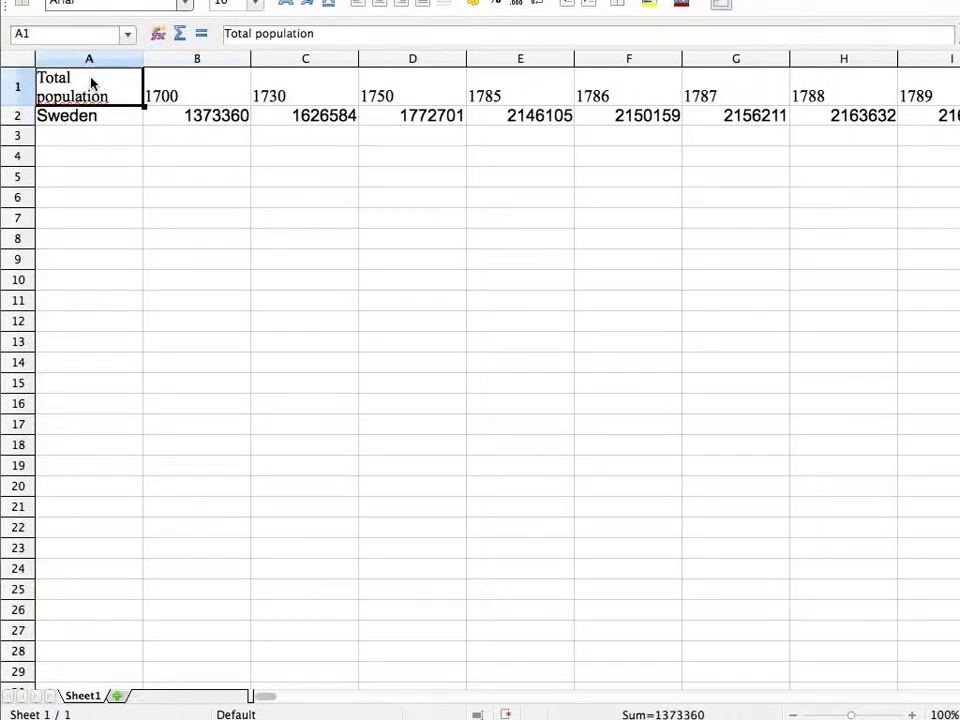
{"action": "key", "text": "shift+Down"}
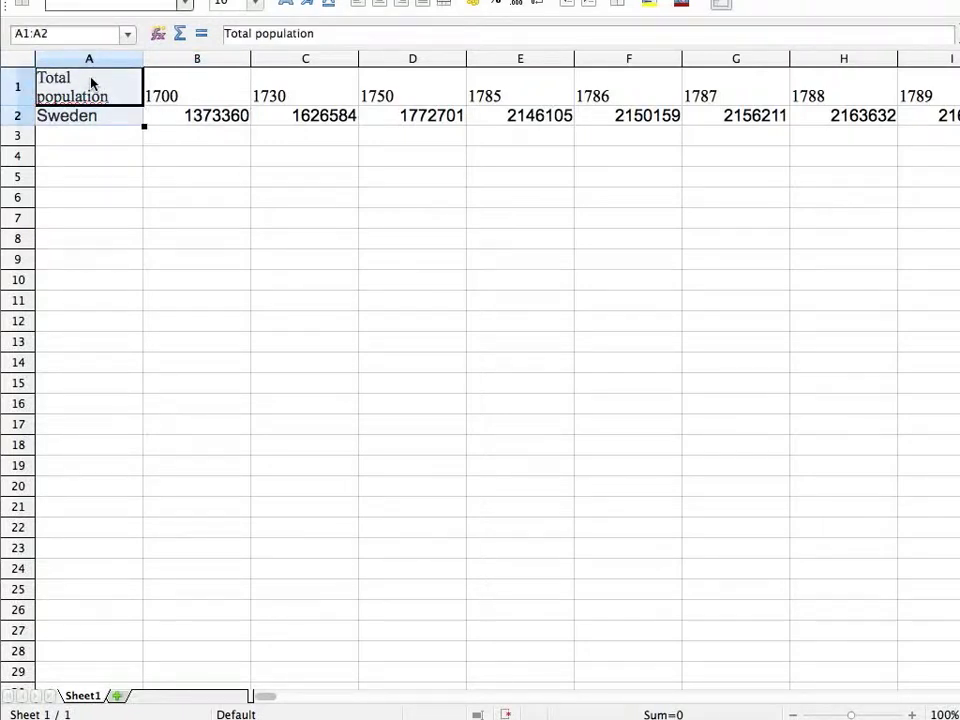
{"action": "key", "text": "ctrl+shift+Right"}
{"action": "key", "text": "ctrl+c"}
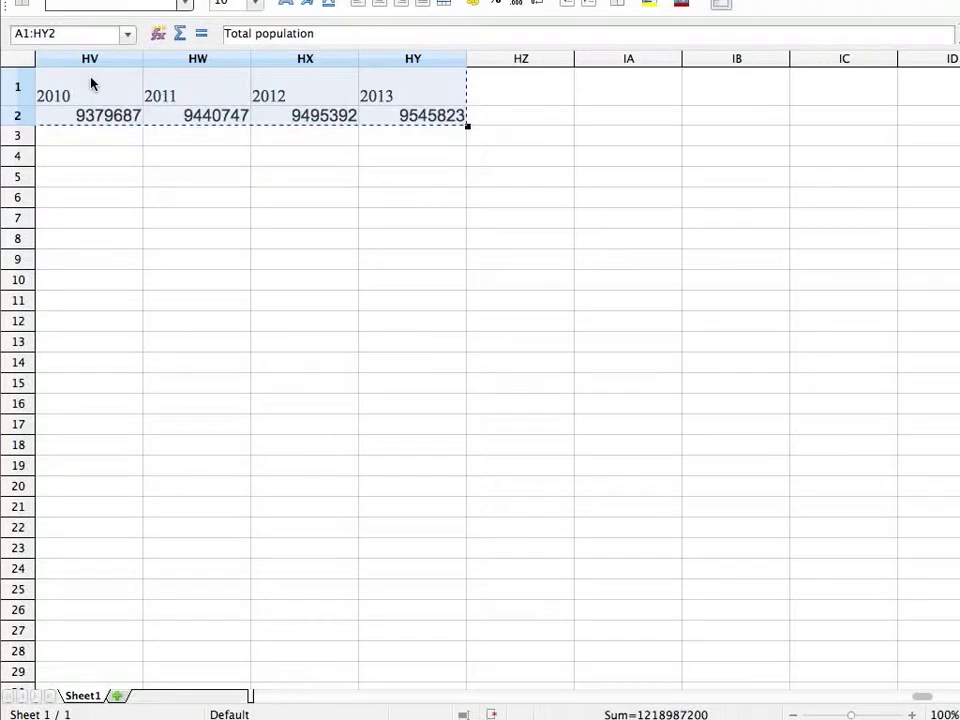
Step: Paste the copied rows transposed into A4 using Paste Special
{"action": "key", "text": "ctrl+Home"}
{"action": "key", "text": "Down"}
{"action": "key", "text": "Down"}
{"action": "key", "text": "Down"}
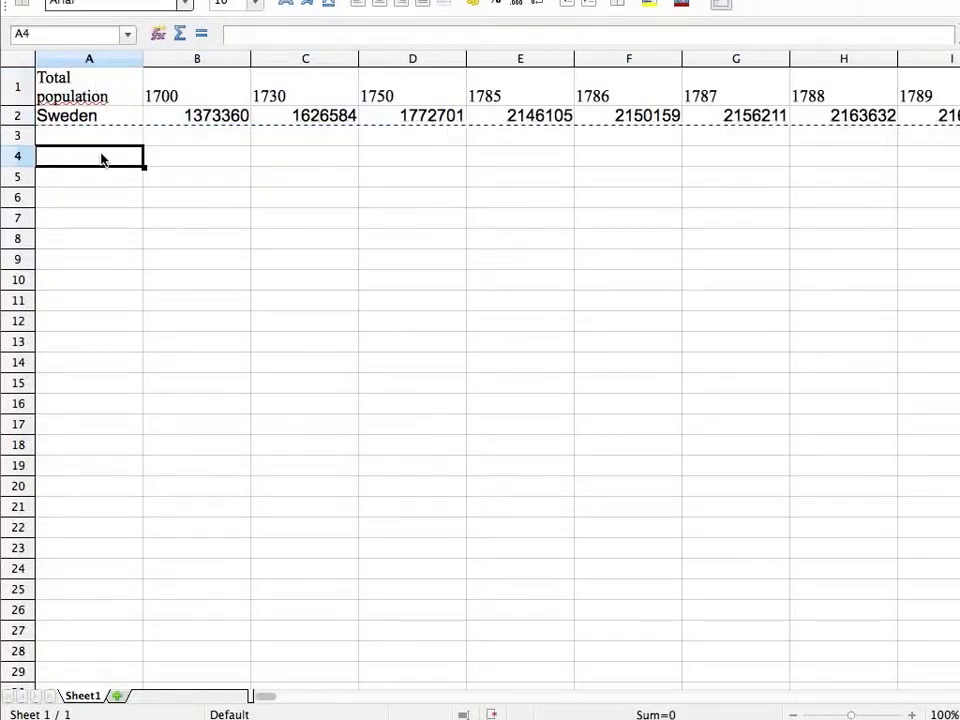
{"action": "right_click", "coordinate": [102, 158]}
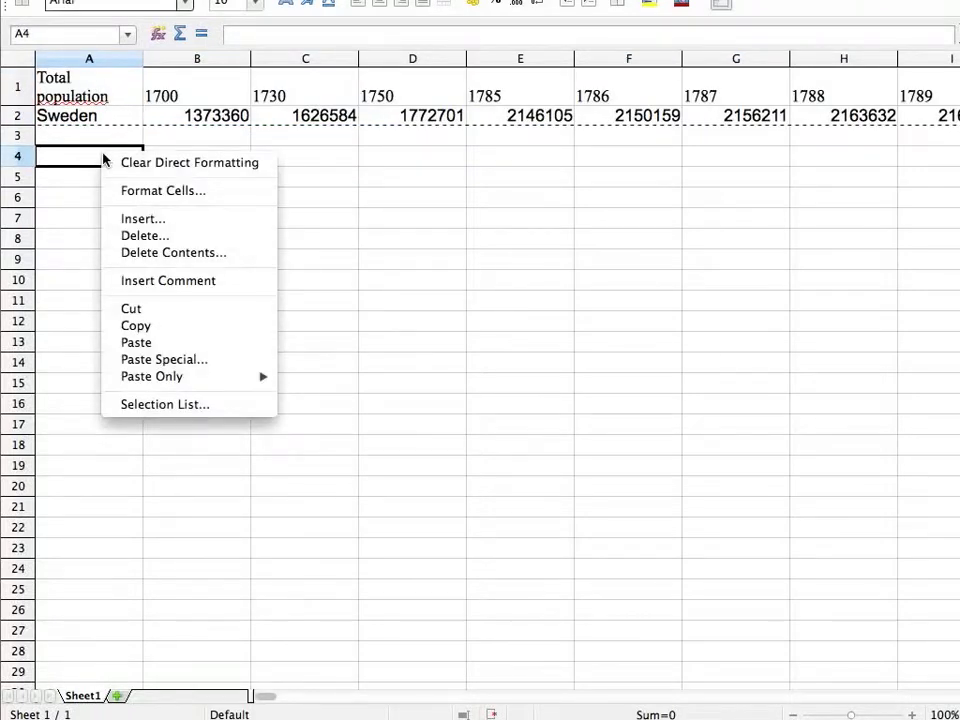
{"action": "left_click", "coordinate": [157, 360]}
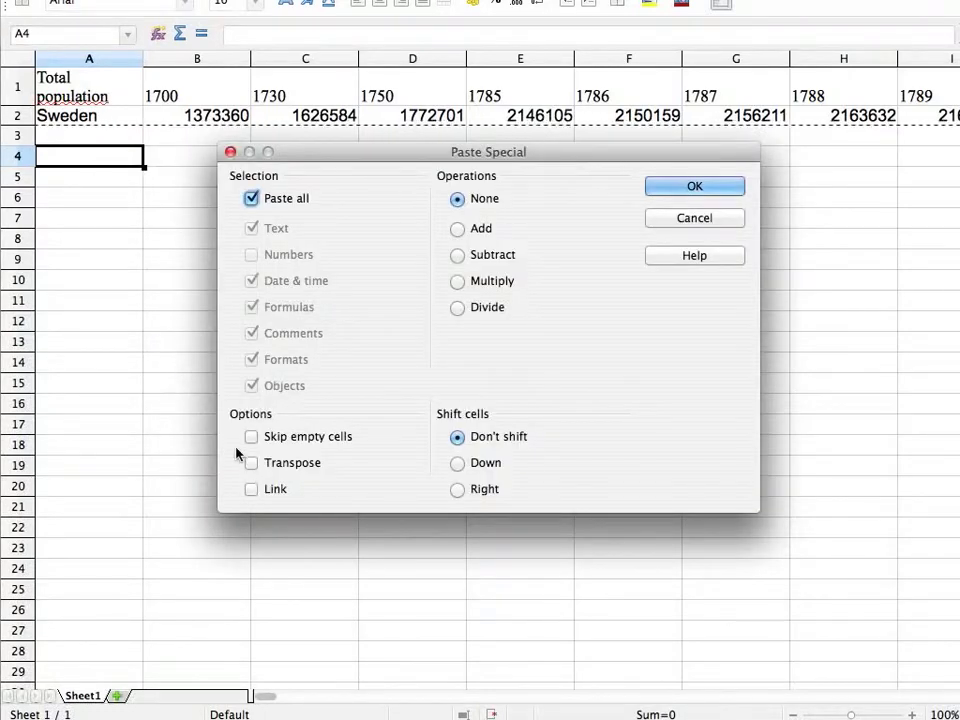
{"action": "left_click", "coordinate": [253, 463]}
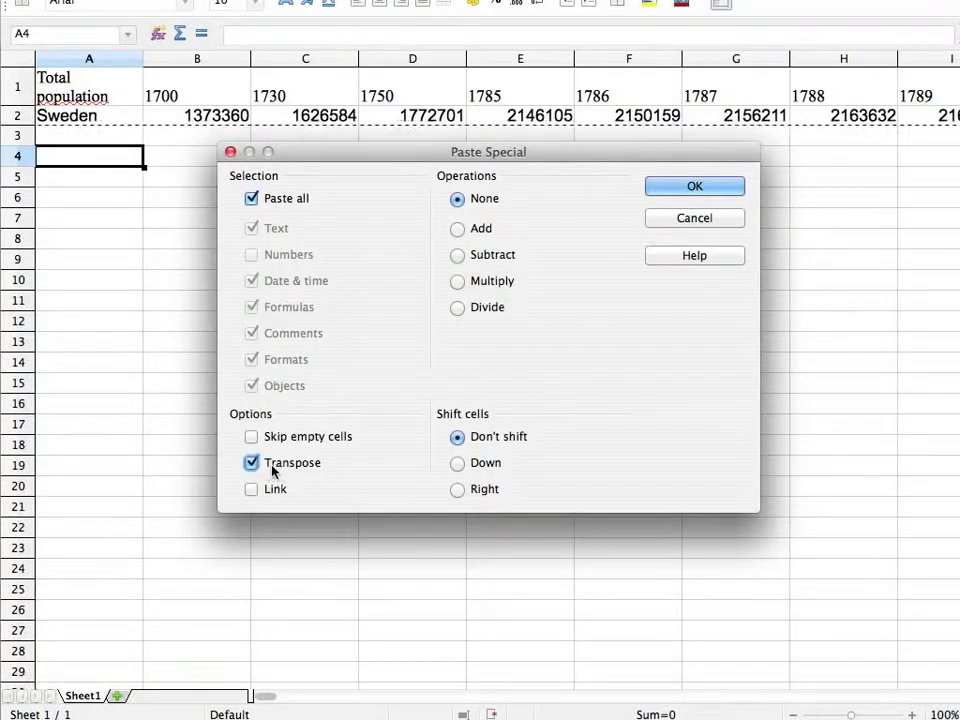
{"action": "left_click", "coordinate": [704, 191]}
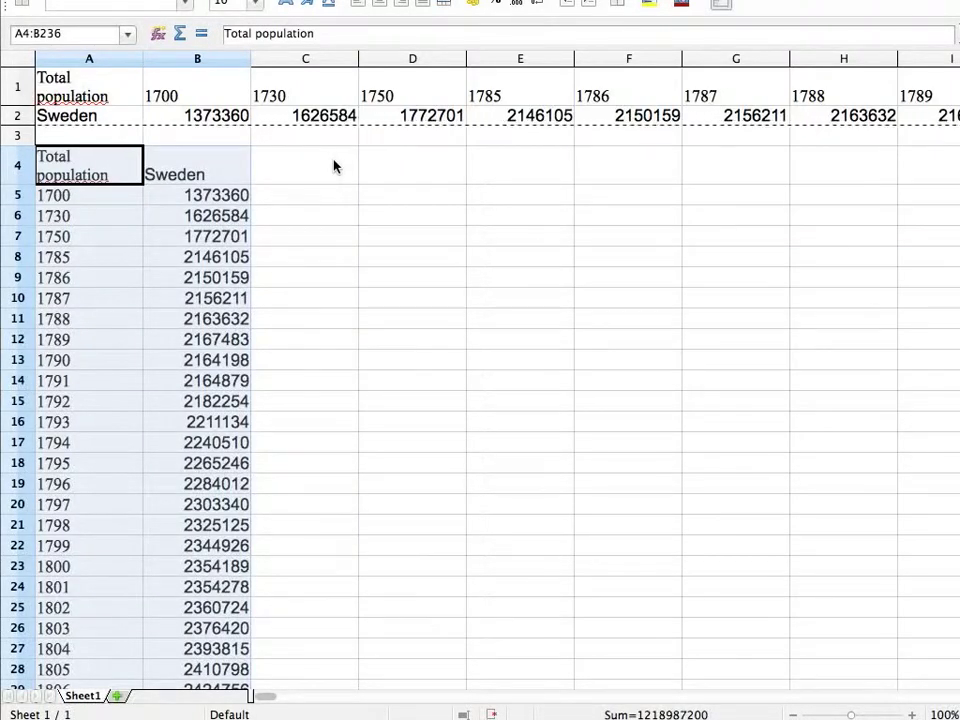
Step: Select the transposed years and populations in A4:B236
{"action": "key", "text": "Down"}
{"action": "key", "text": "Up"}
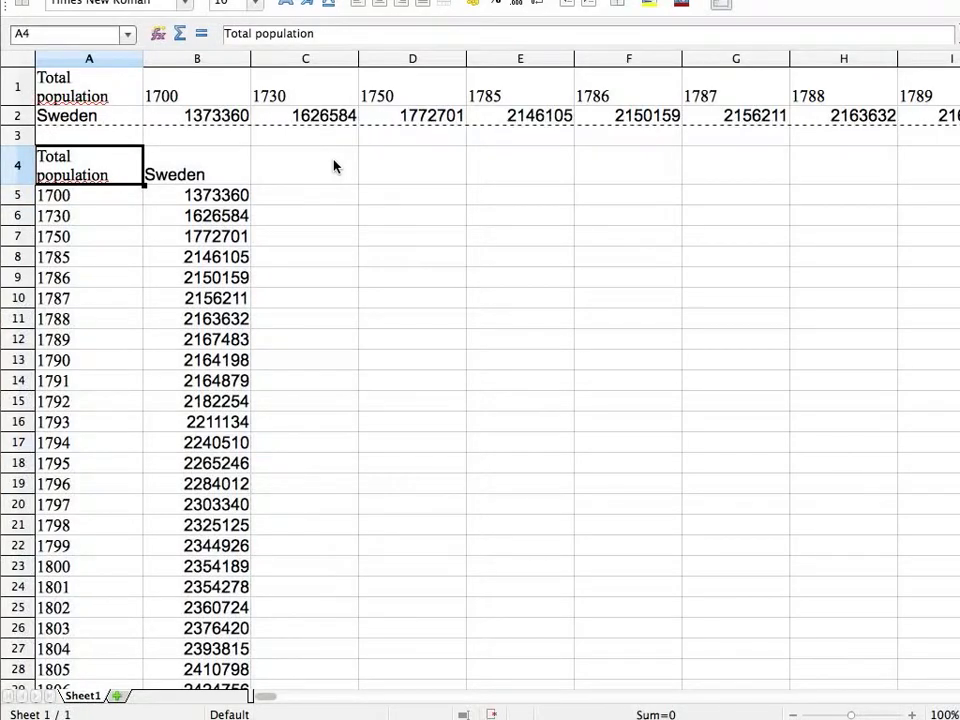
{"action": "key", "text": "ctrl+shift+Down"}
{"action": "key", "text": "shift+Right"}
{"action": "scroll", "coordinate": [229, 250], "scroll_direction": "up", "scroll_amount": 9}
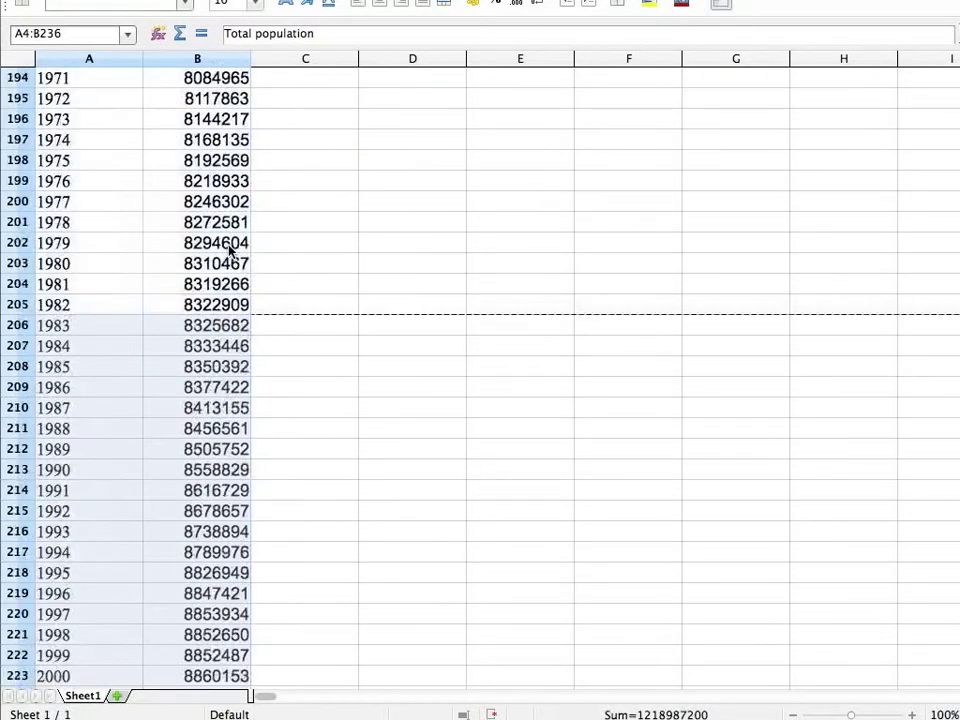
{"action": "scroll", "coordinate": [229, 250], "scroll_direction": "up", "scroll_amount": 16}
{"action": "scroll", "coordinate": [229, 250], "scroll_direction": "up", "scroll_amount": 20}
{"action": "scroll", "coordinate": [229, 250], "scroll_direction": "up", "scroll_amount": 4}
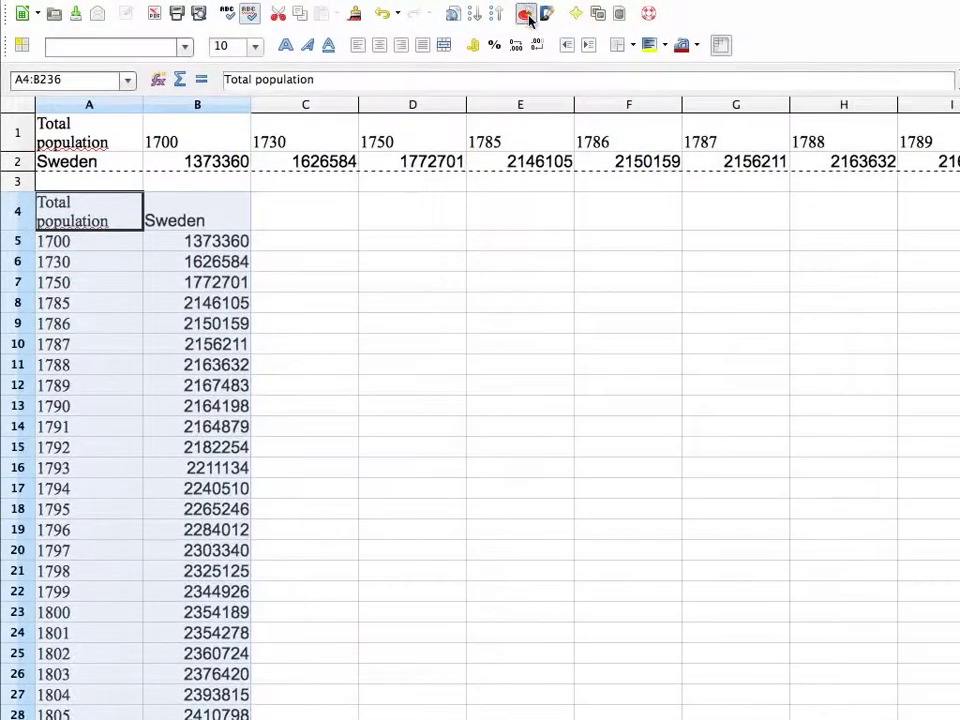
{"action": "left_click", "coordinate": [525, 14]}
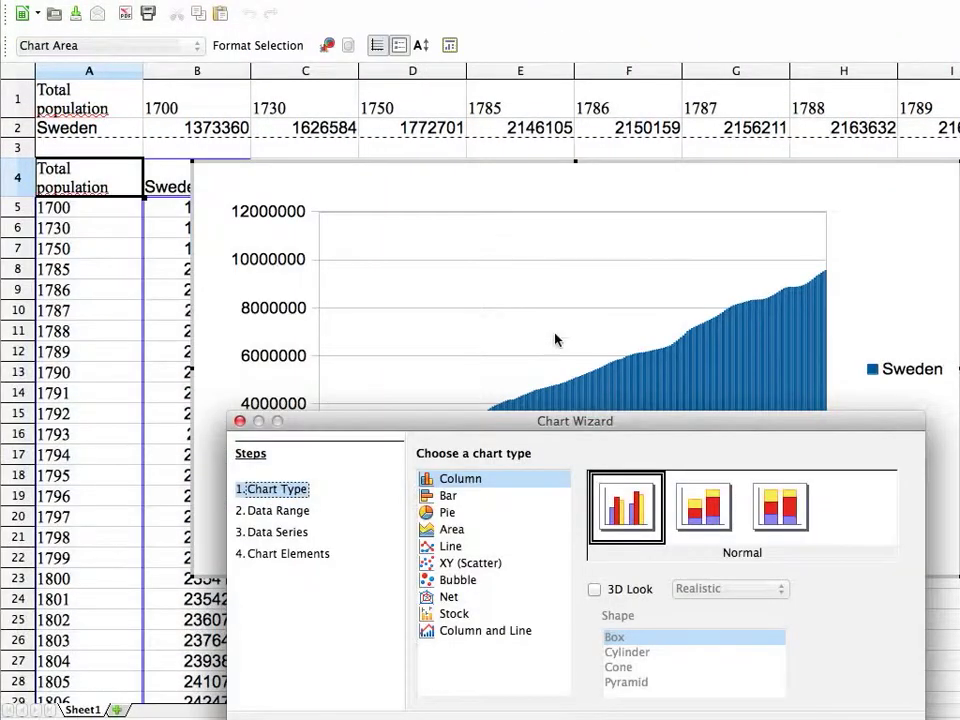
{"action": "left_click", "coordinate": [456, 563]}
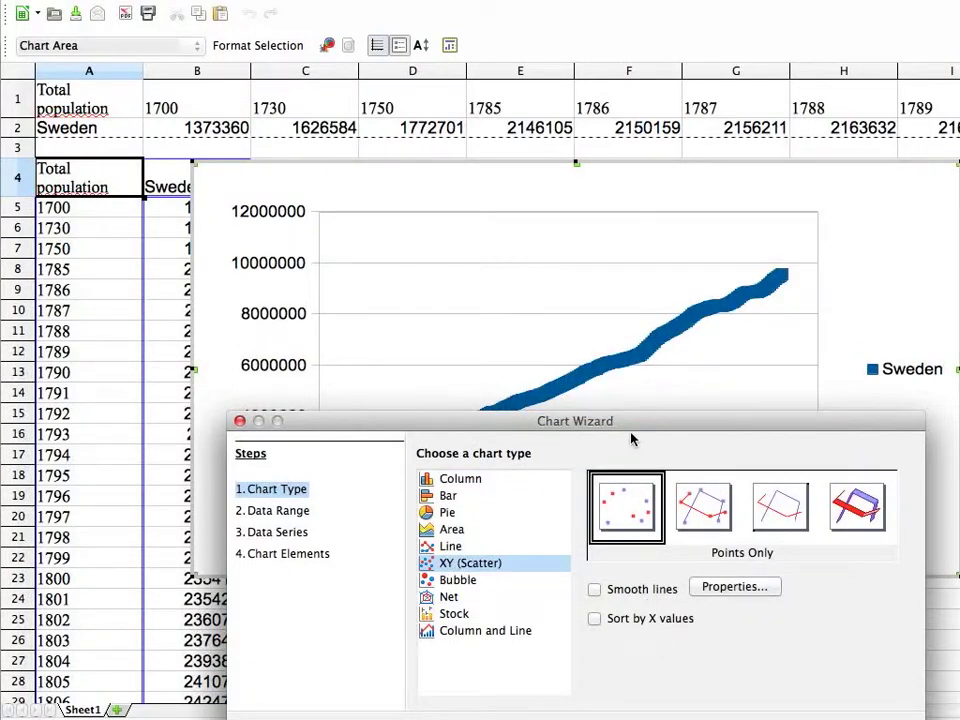
{"action": "left_click_drag", "start_coordinate": [632, 427], "coordinate": [528, 633]}
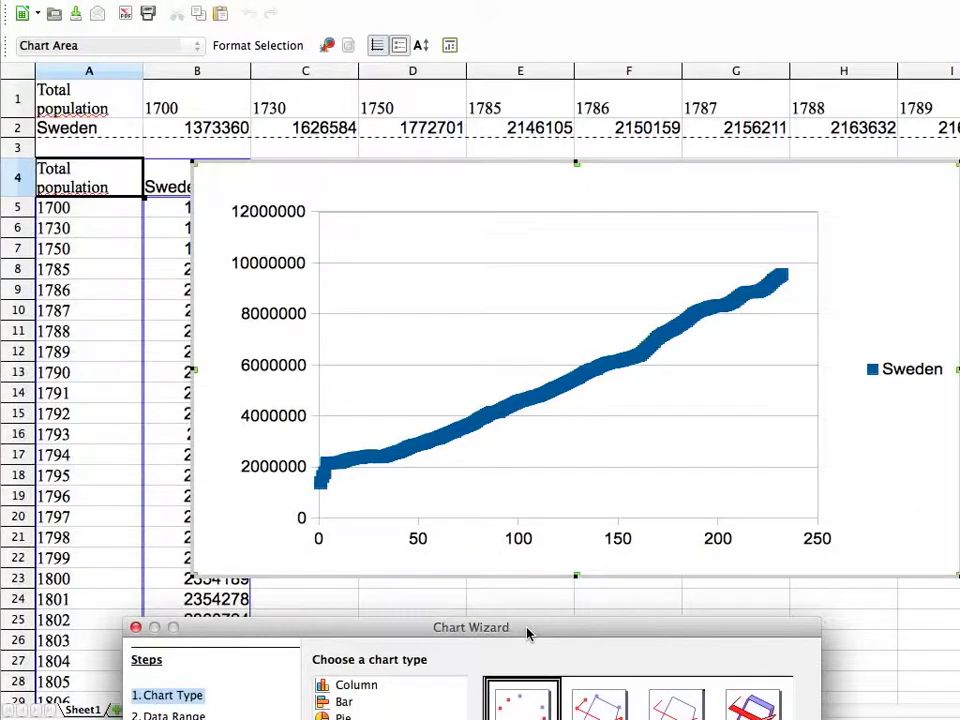
{"action": "left_click_drag", "start_coordinate": [528, 633], "coordinate": [567, 585]}
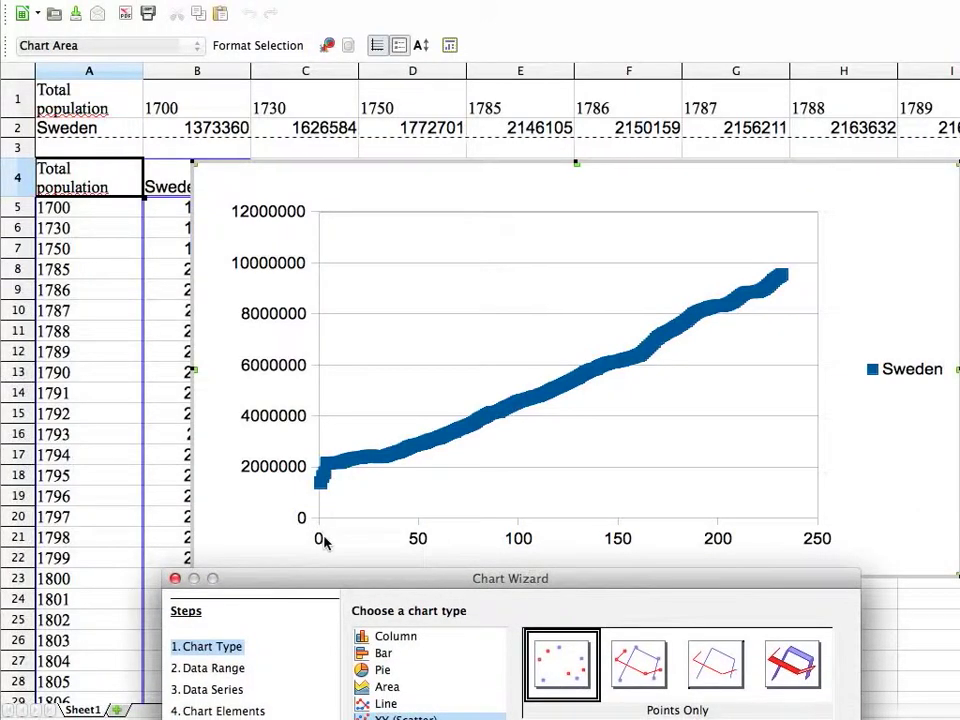
{"action": "left_click_drag", "start_coordinate": [291, 590], "coordinate": [454, 392]}
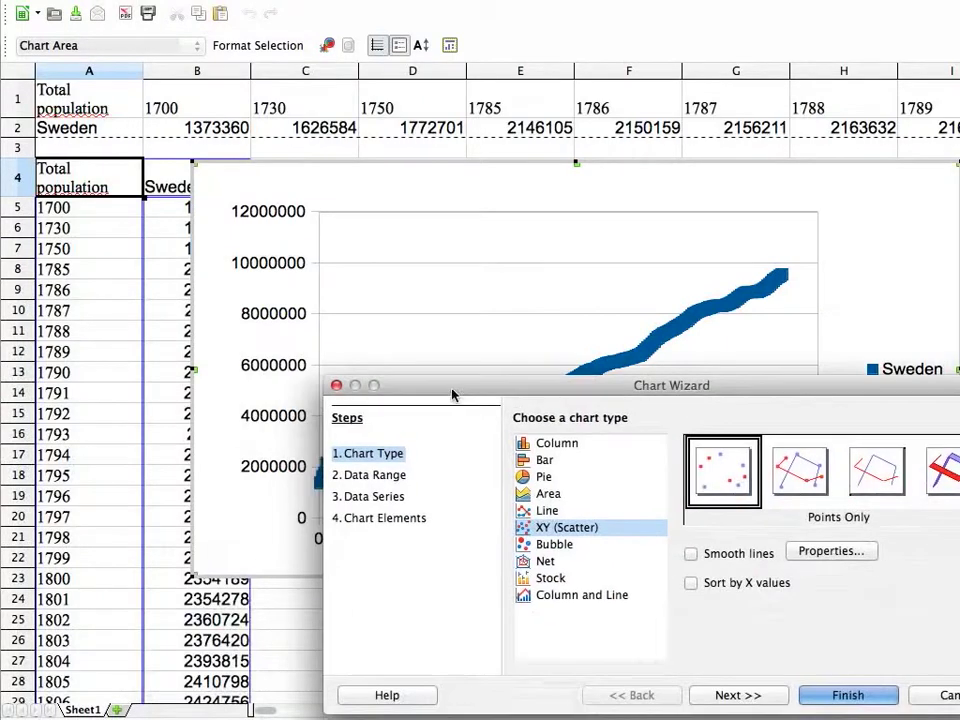
{"action": "left_click", "coordinate": [335, 385]}
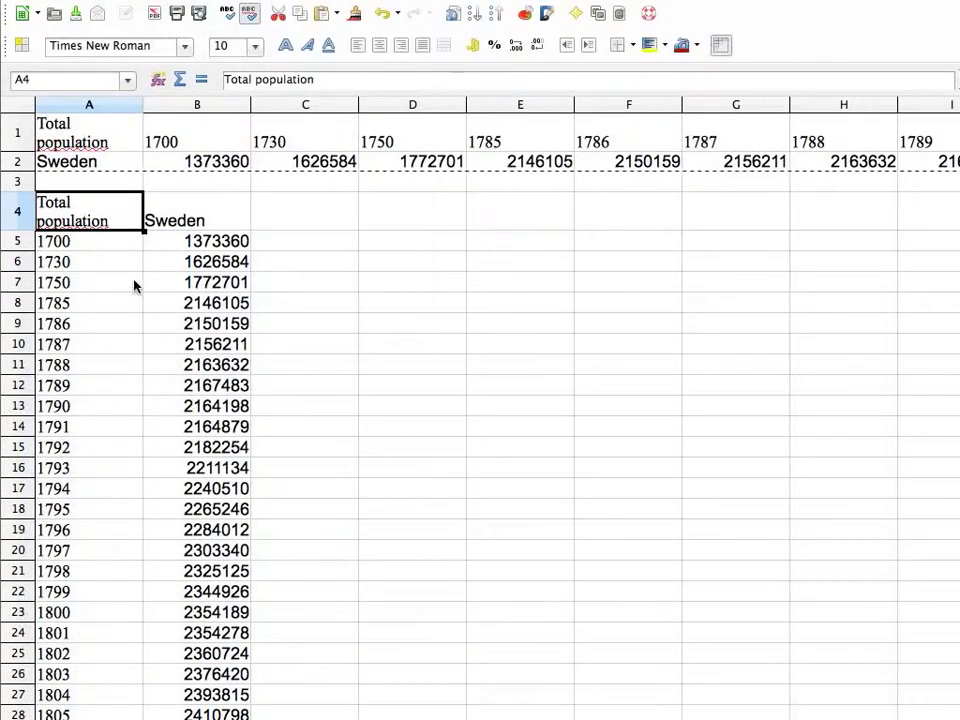
{"action": "left_click_drag", "start_coordinate": [135, 281], "coordinate": [120, 253]}
Step: Check A5's number format, then copy the years in A5:A236
{"action": "left_click", "coordinate": [120, 250]}
{"action": "left_click", "coordinate": [118, 254]}
{"action": "left_click", "coordinate": [119, 249]}
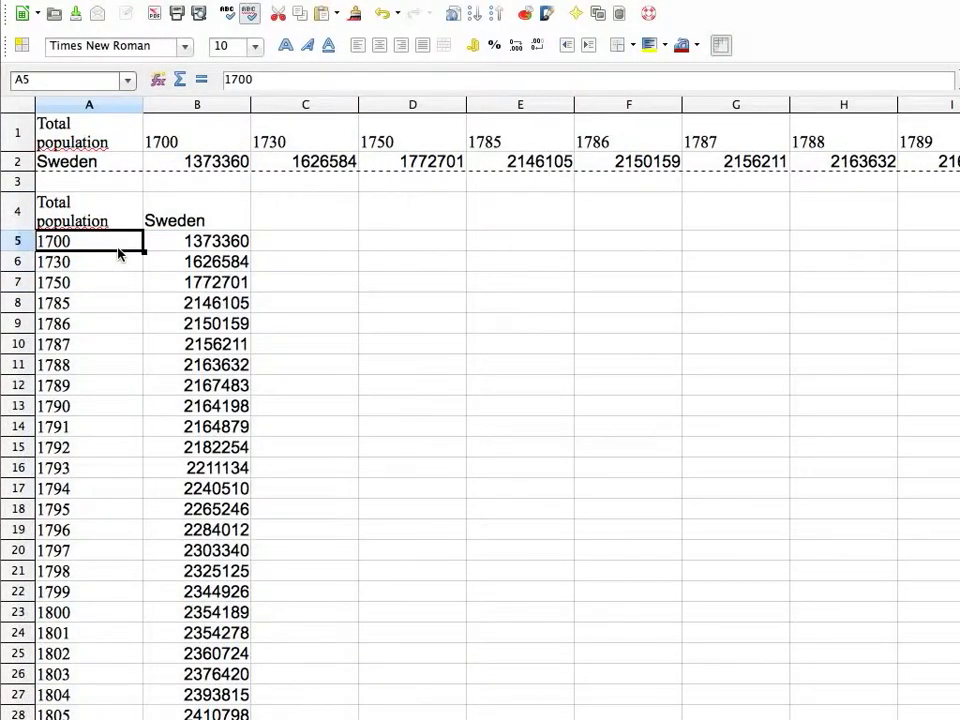
{"action": "right_click", "coordinate": [116, 248]}
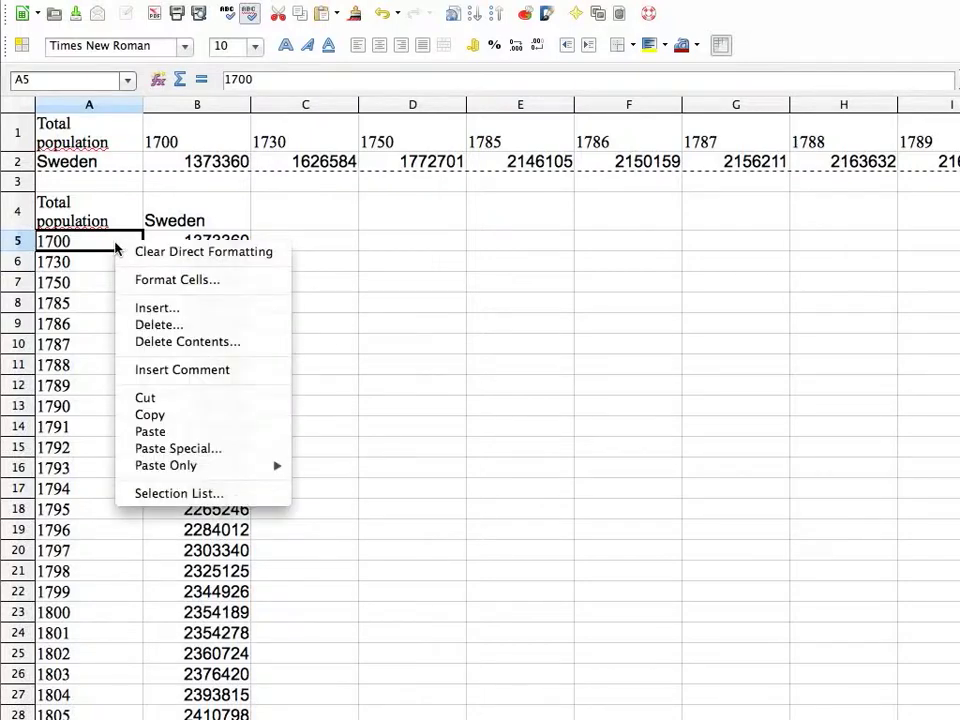
{"action": "left_click", "coordinate": [152, 281]}
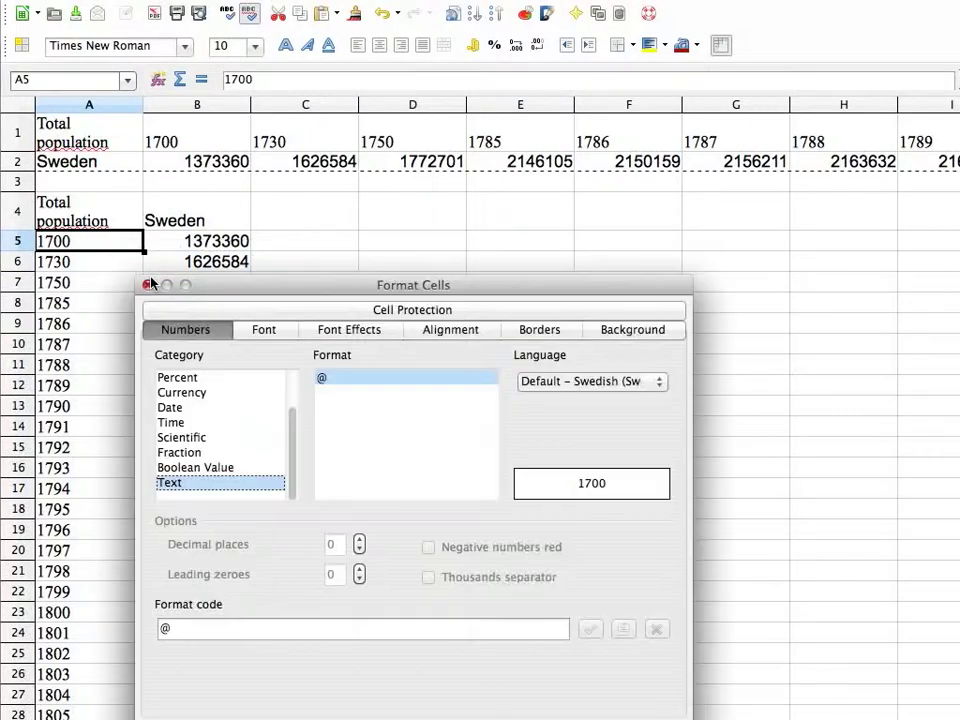
{"action": "key", "text": "Return"}
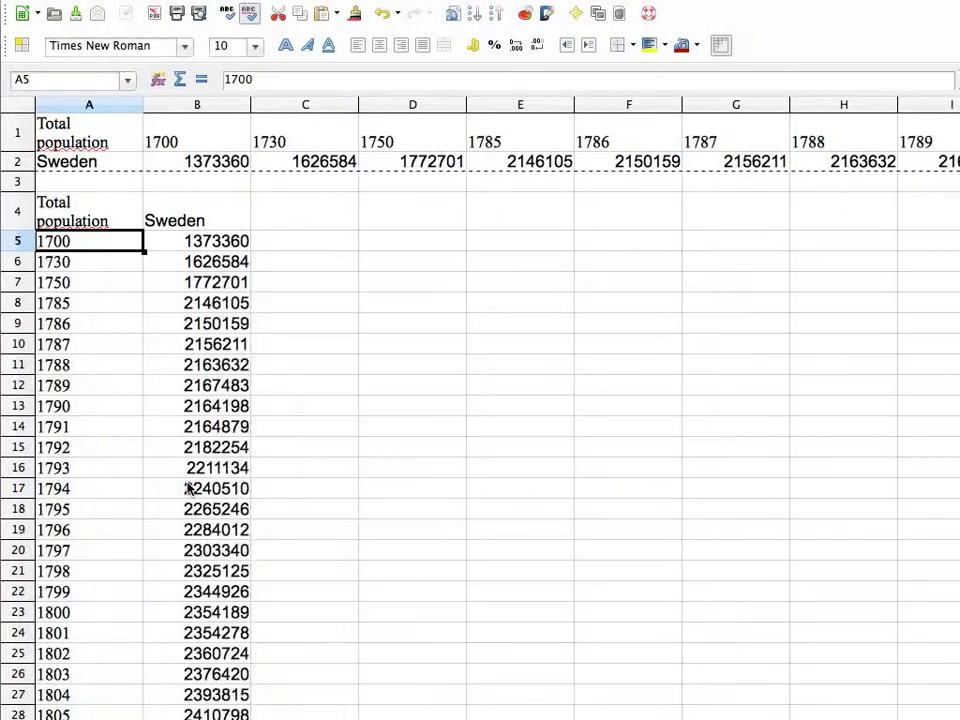
{"action": "key", "text": "ctrl+shift+Down"}
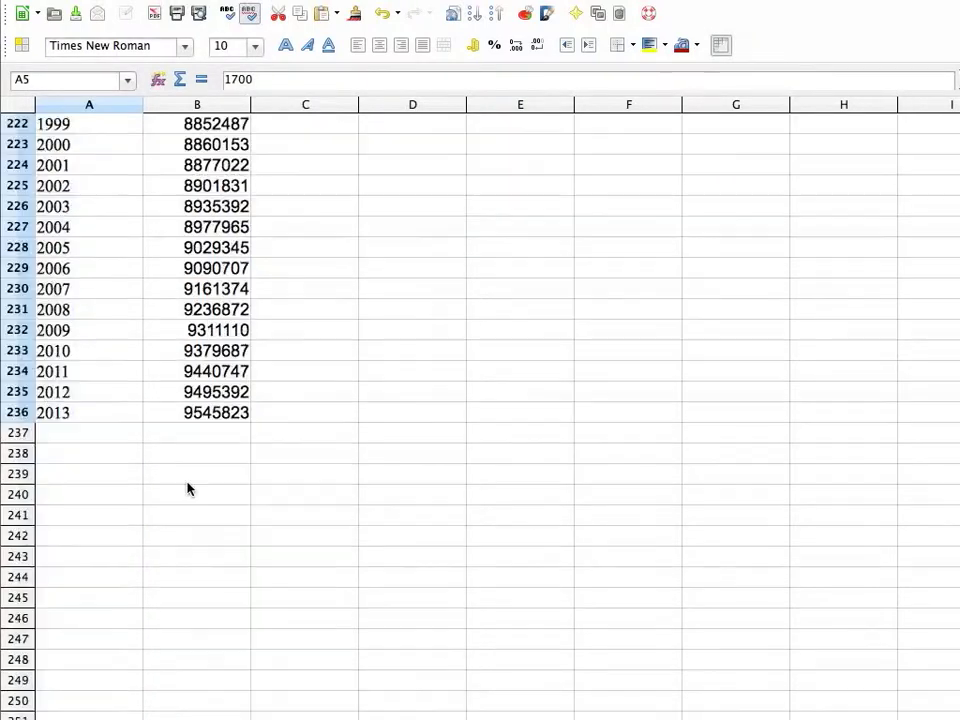
{"action": "key", "text": "ctrl+c"}
Step: Empty the text editor document of its existing text
{"action": "key", "text": "super+Tab"}
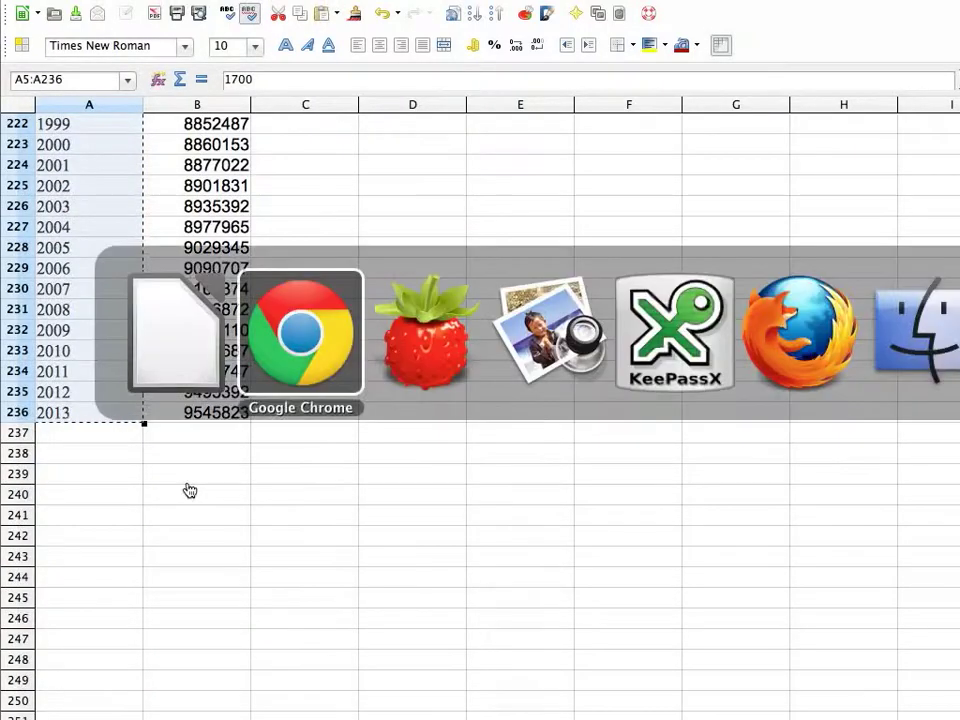
{"action": "key", "text": "super+Tab"}
{"action": "key", "text": "super+a"}
{"action": "key", "text": "BackSpace"}
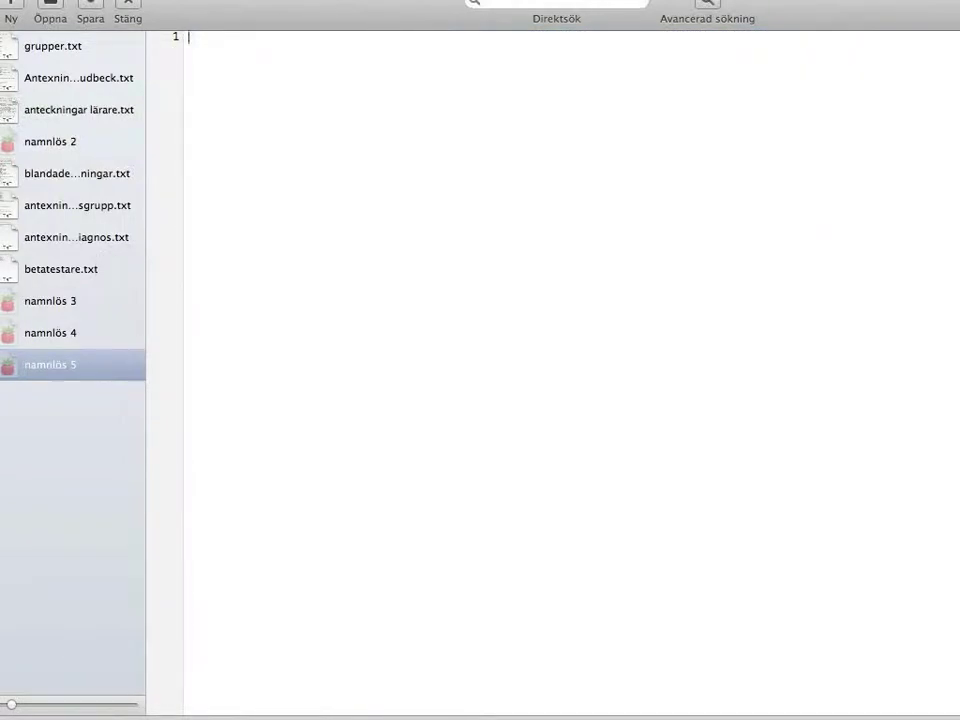
Step: Paste the 232 years, 1700 to 2013, as plain lines and select them all
{"action": "key", "text": "super+v"}
{"action": "key", "text": "super+a"}
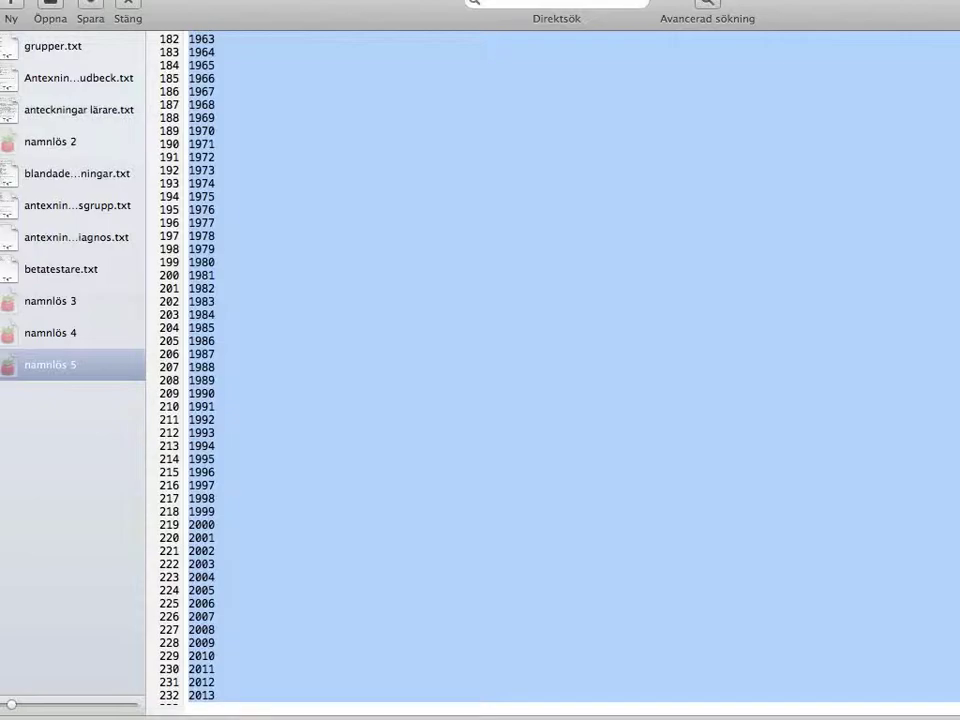
{"action": "key", "text": "super+Tab"}
Step: Paste the years as plain text into column C starting at C5
{"action": "scroll", "coordinate": [103, 352], "scroll_direction": "up", "scroll_amount": 10}
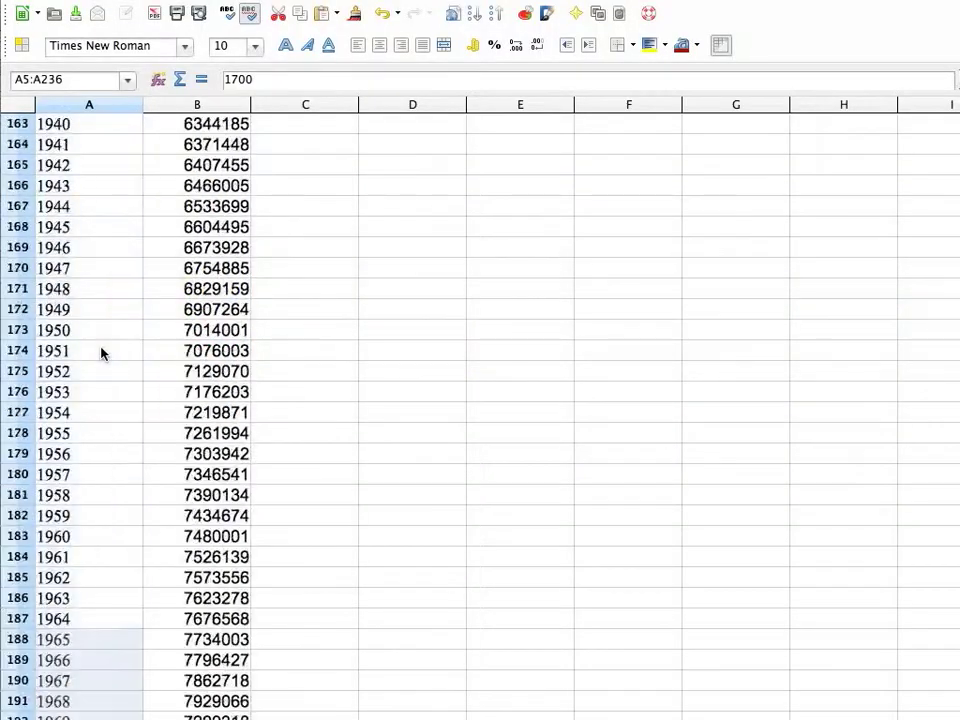
{"action": "scroll", "coordinate": [103, 352], "scroll_direction": "up", "scroll_amount": 15}
{"action": "scroll", "coordinate": [221, 283], "scroll_direction": "up", "scroll_amount": 10}
{"action": "left_click", "coordinate": [296, 244]}
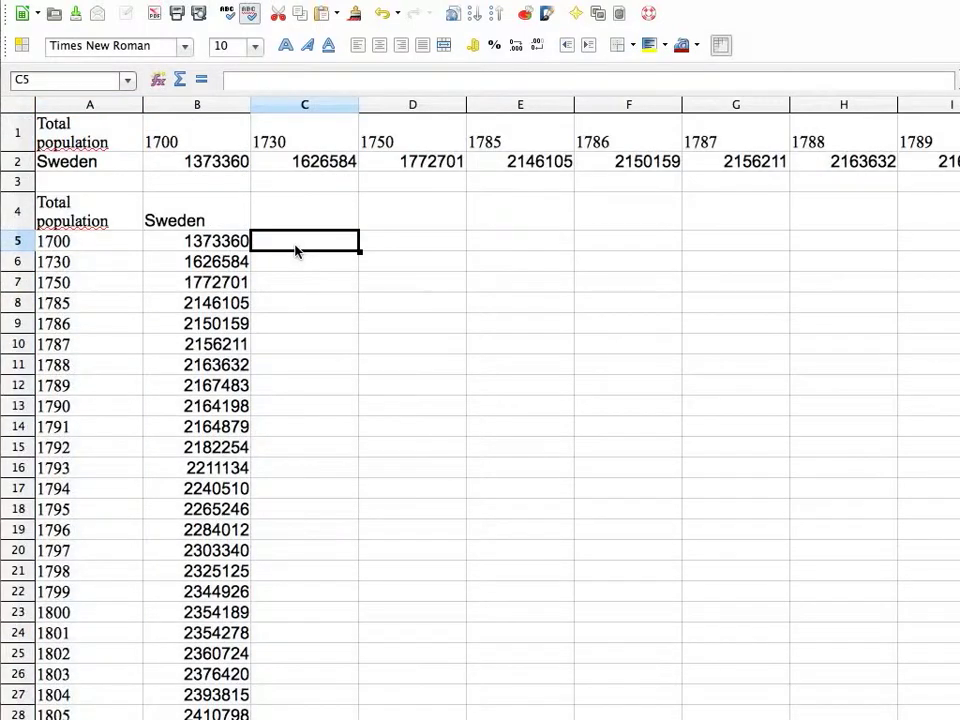
{"action": "key", "text": "super+v"}
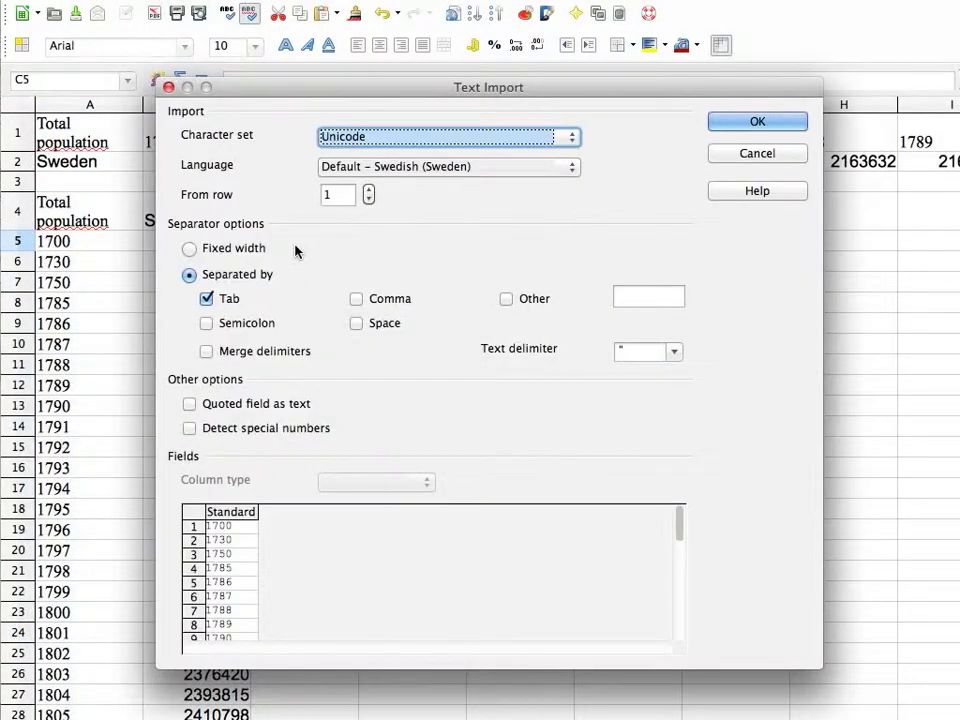
{"action": "key", "text": "Return"}
Step: Copy the numeric years from C5:C236 over column A, then clear column C
{"action": "key", "text": "super+shift+Down"}
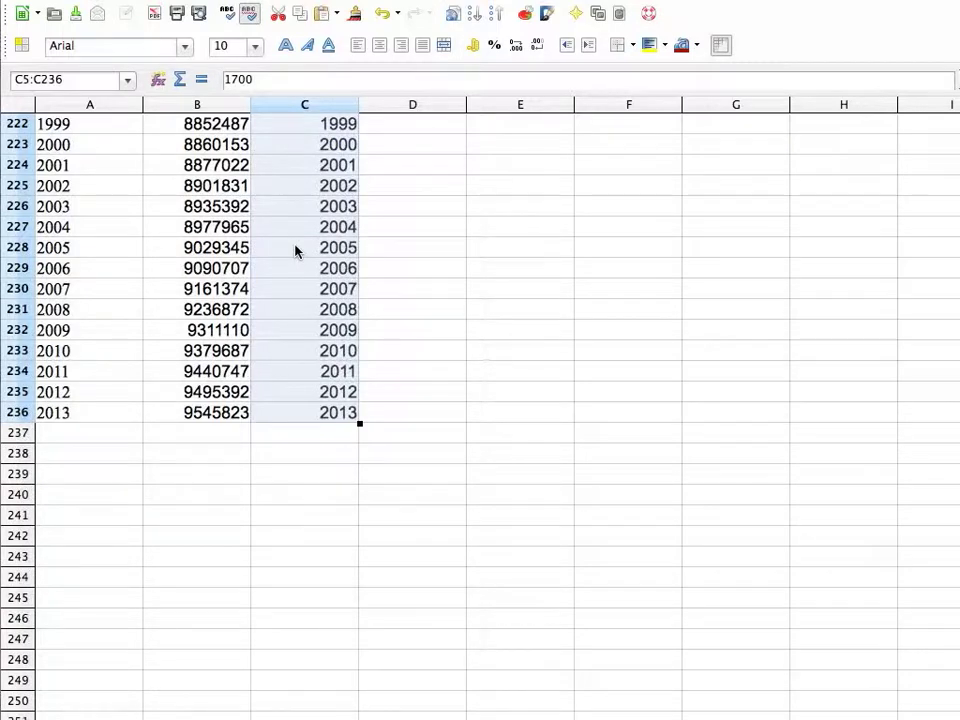
{"action": "key", "text": "super+c"}
{"action": "key", "text": "super+Up"}
{"action": "key", "text": "super+Left"}
{"action": "key", "text": "super+v"}
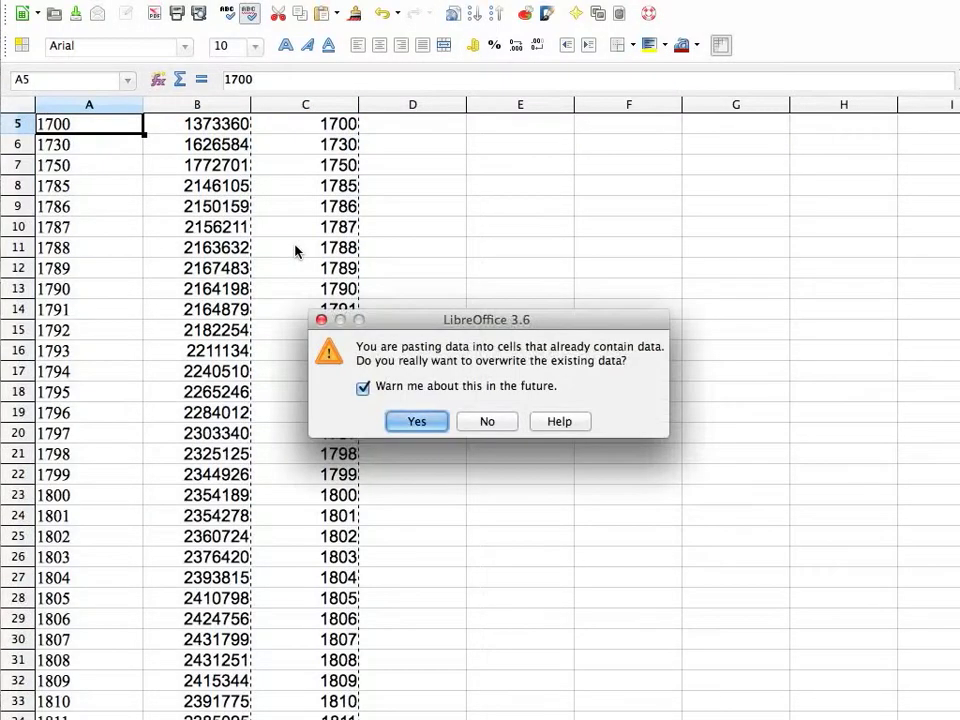
{"action": "key", "text": "Return"}
{"action": "key", "text": "Right"}
{"action": "key", "text": "Right"}
{"action": "key", "text": "super+shift+Down"}
{"action": "key", "text": "Delete"}
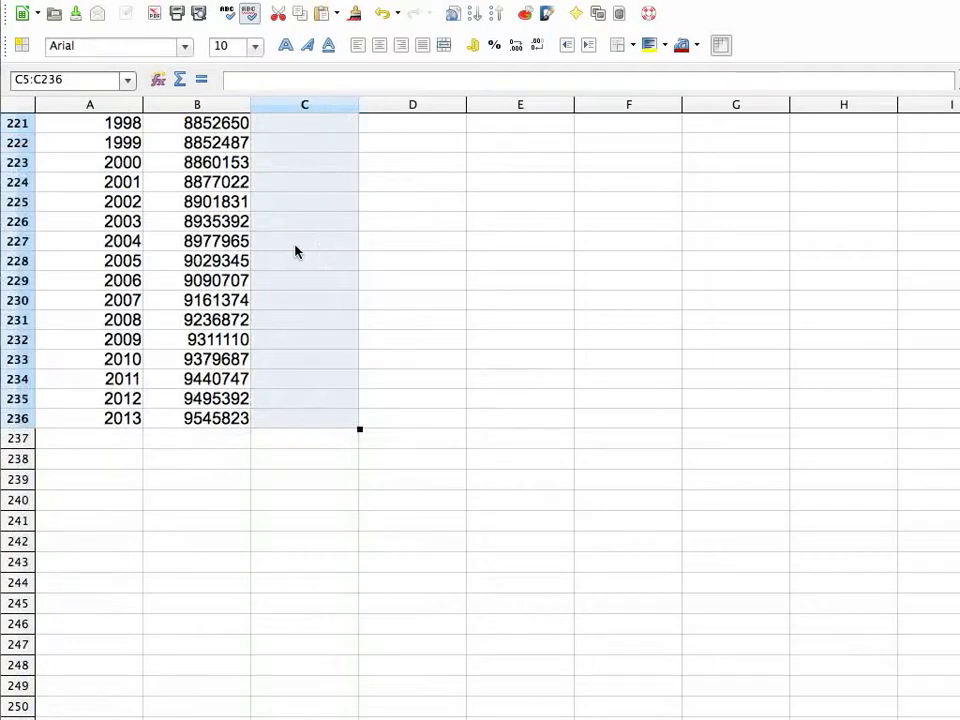
Step: Select the year and population data range A4:B236
{"action": "key", "text": "super+Left"}
{"action": "key", "text": "super+Up"}
{"action": "key", "text": "Up"}
{"action": "key", "text": "Up"}
{"action": "key", "text": "Down"}
{"action": "key", "text": "Down"}
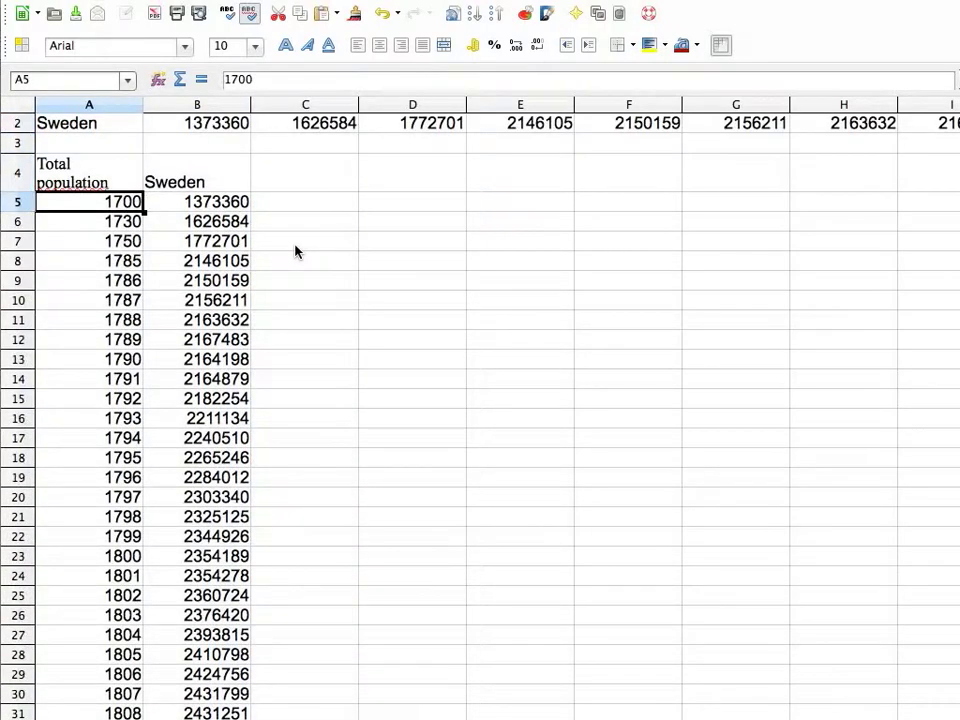
{"action": "key", "text": "Right"}
{"action": "key", "text": "Left"}
{"action": "key", "text": "Up"}
{"action": "key", "text": "super+shift+Down"}
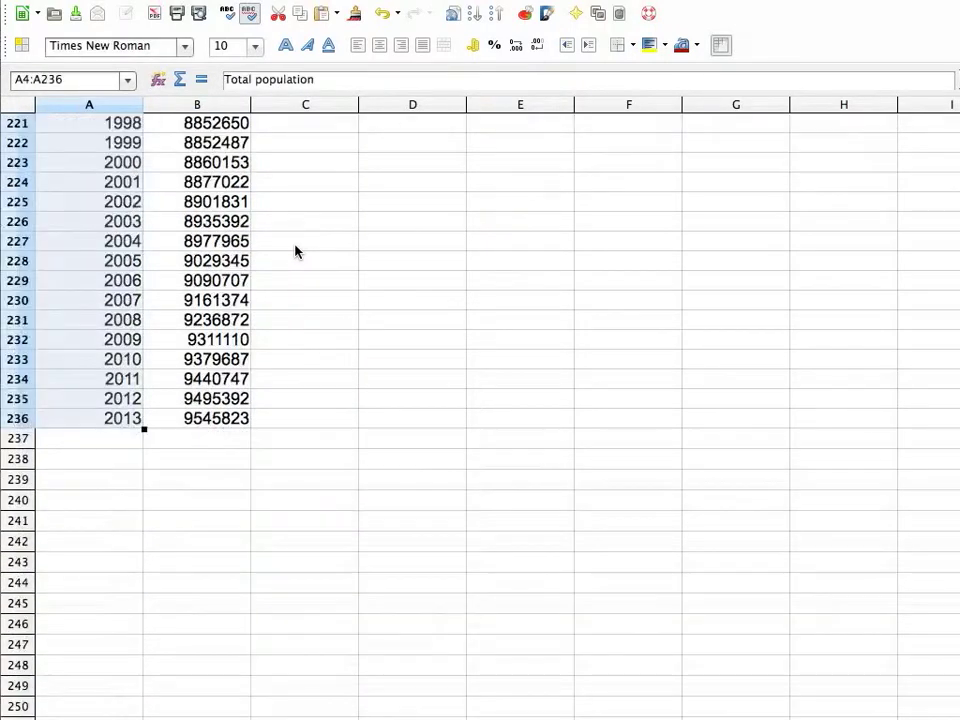
{"action": "key", "text": "shift+Right"}
{"action": "scroll", "coordinate": [285, 266], "scroll_direction": "up", "scroll_amount": 20}
{"action": "scroll", "coordinate": [285, 266], "scroll_direction": "up", "scroll_amount": 20}
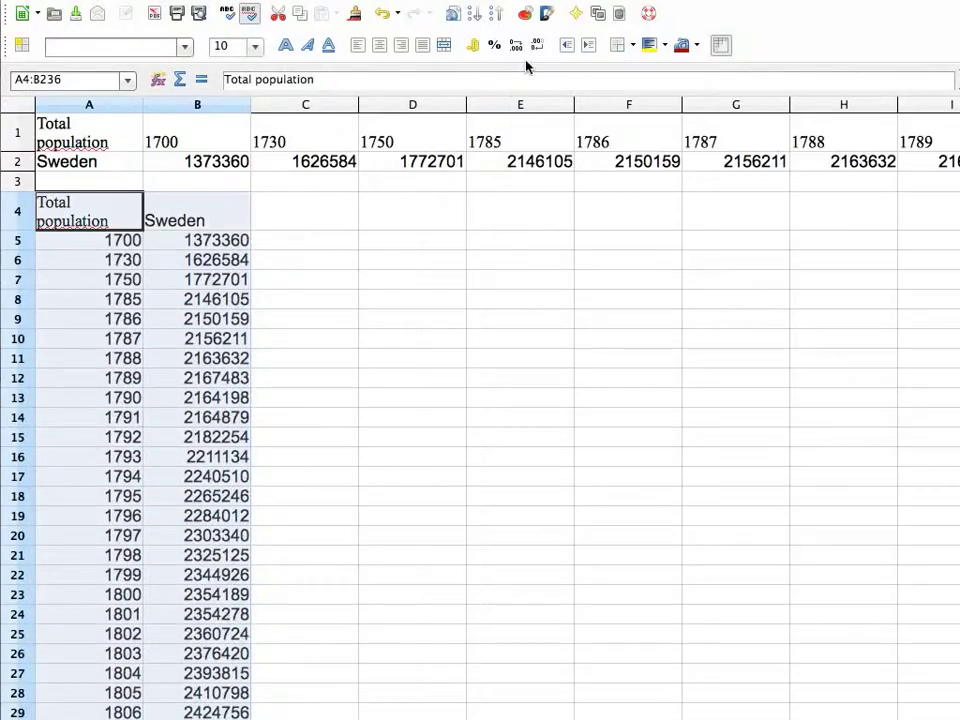
Step: Insert an XY (Scatter) points-only chart of Sweden's population by year
{"action": "left_click", "coordinate": [525, 14]}
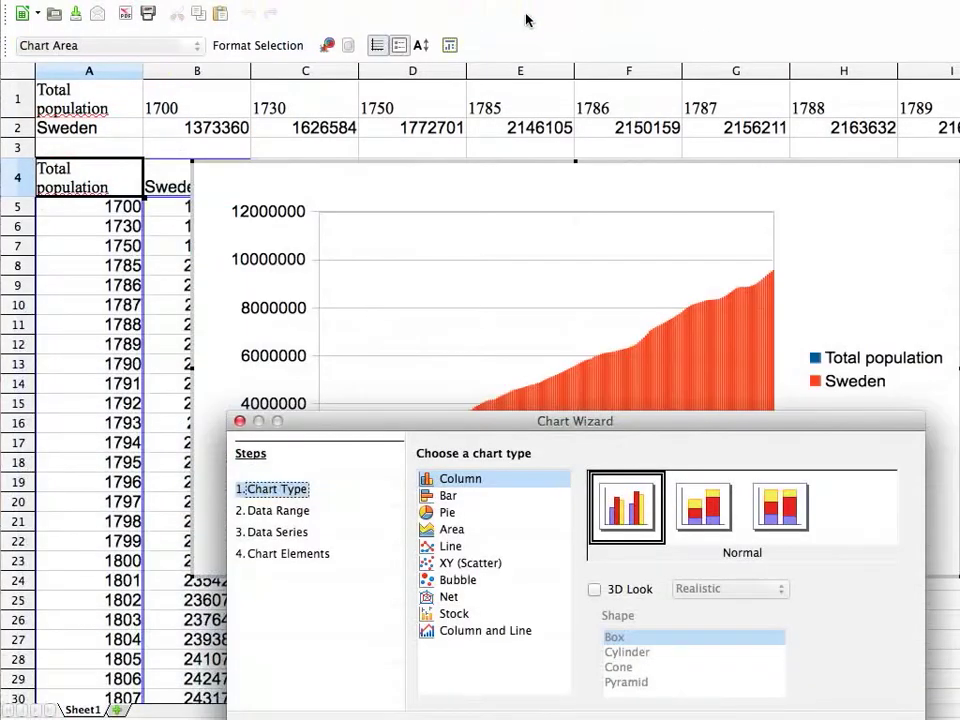
{"action": "left_click", "coordinate": [464, 566]}
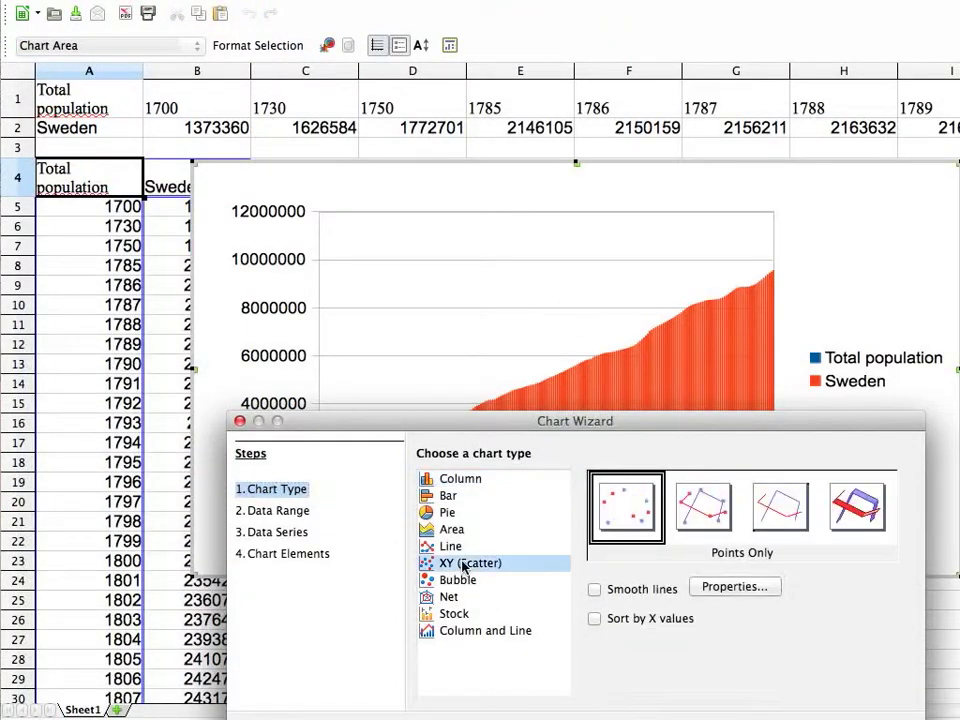
{"action": "left_click_drag", "start_coordinate": [560, 424], "coordinate": [508, 587]}
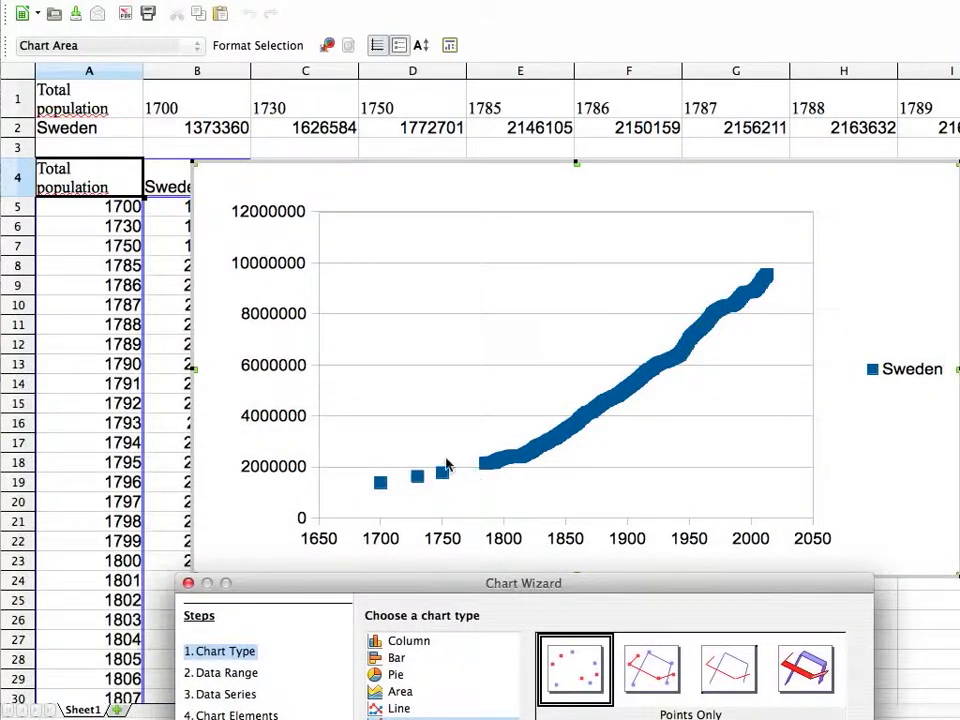
{"action": "left_click_drag", "start_coordinate": [586, 584], "coordinate": [641, 282]}
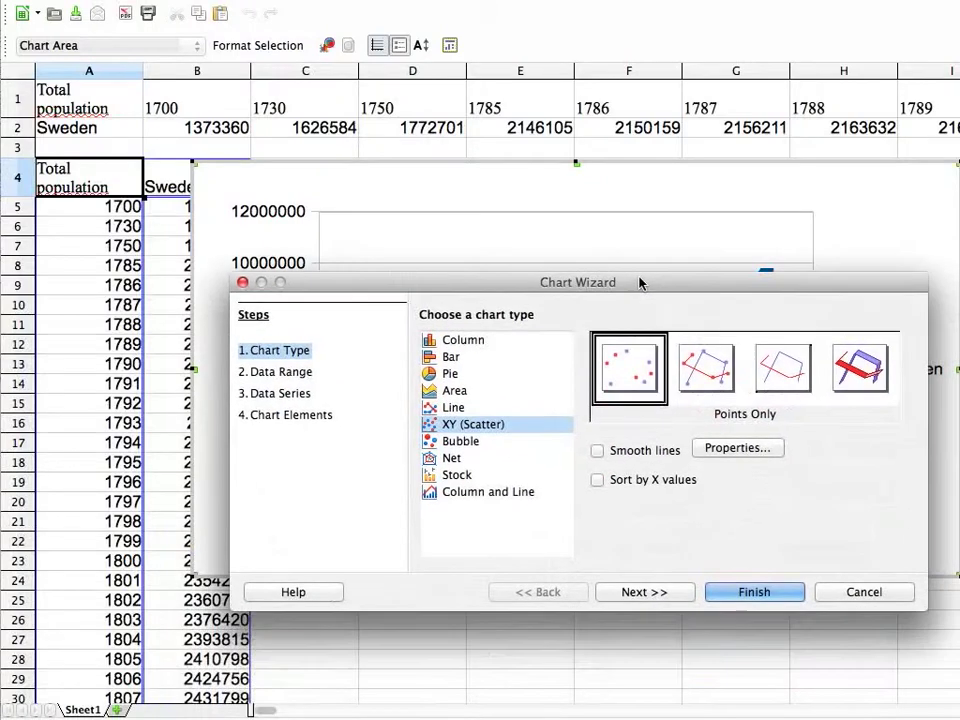
{"action": "left_click", "coordinate": [754, 593]}
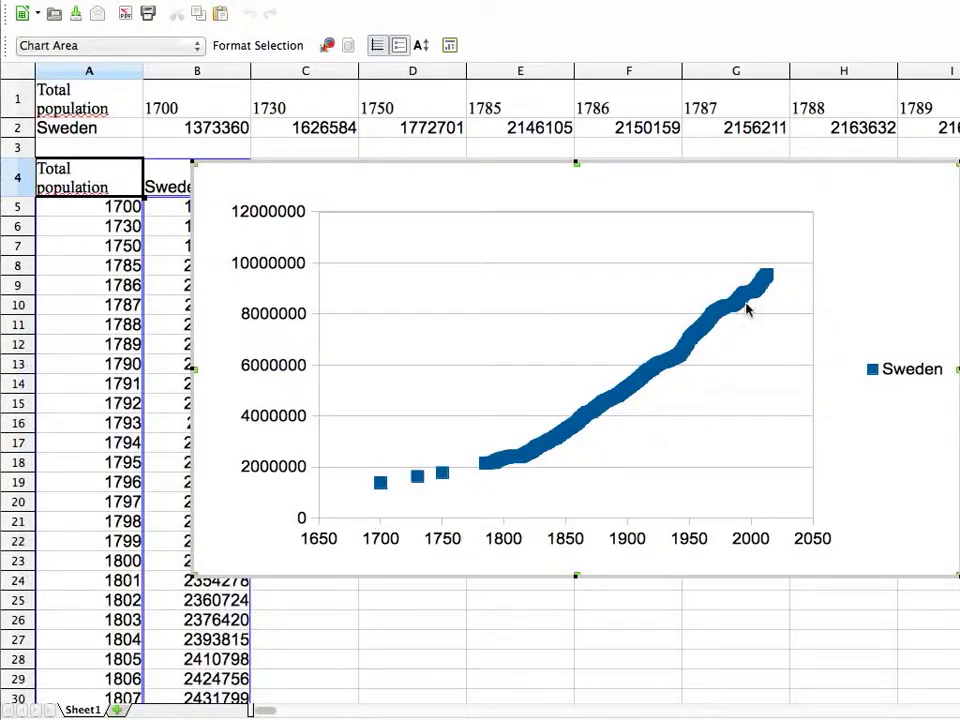
Step: Add an Exponential trend line to the Sweden data series
{"action": "mouse_move", "coordinate": [766, 286]}
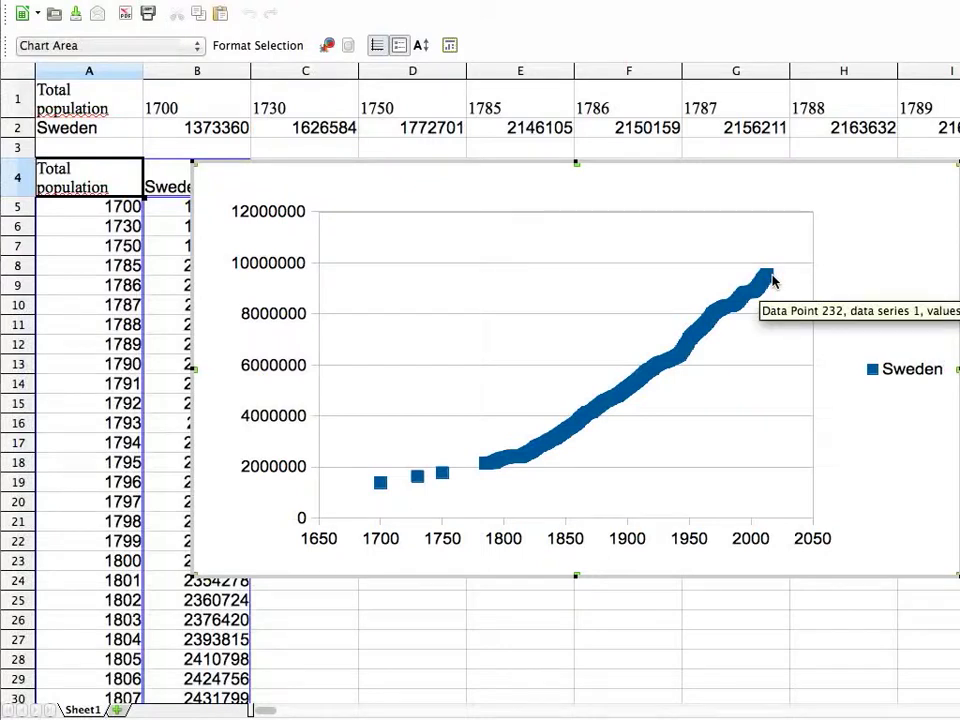
{"action": "right_click", "coordinate": [763, 284]}
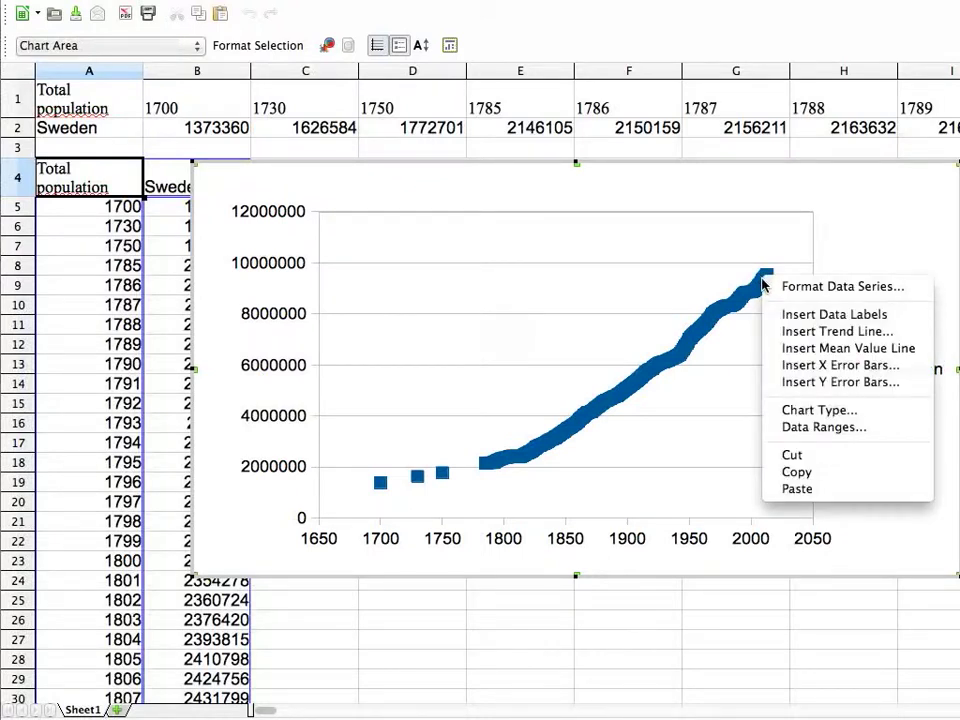
{"action": "left_click", "coordinate": [763, 284]}
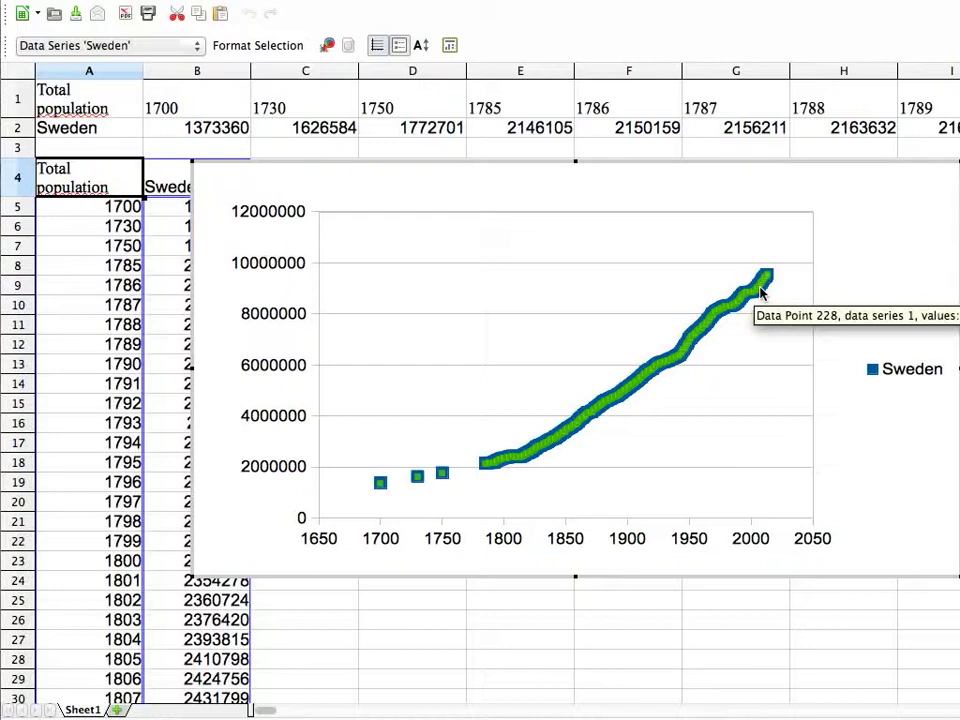
{"action": "right_click", "coordinate": [755, 300]}
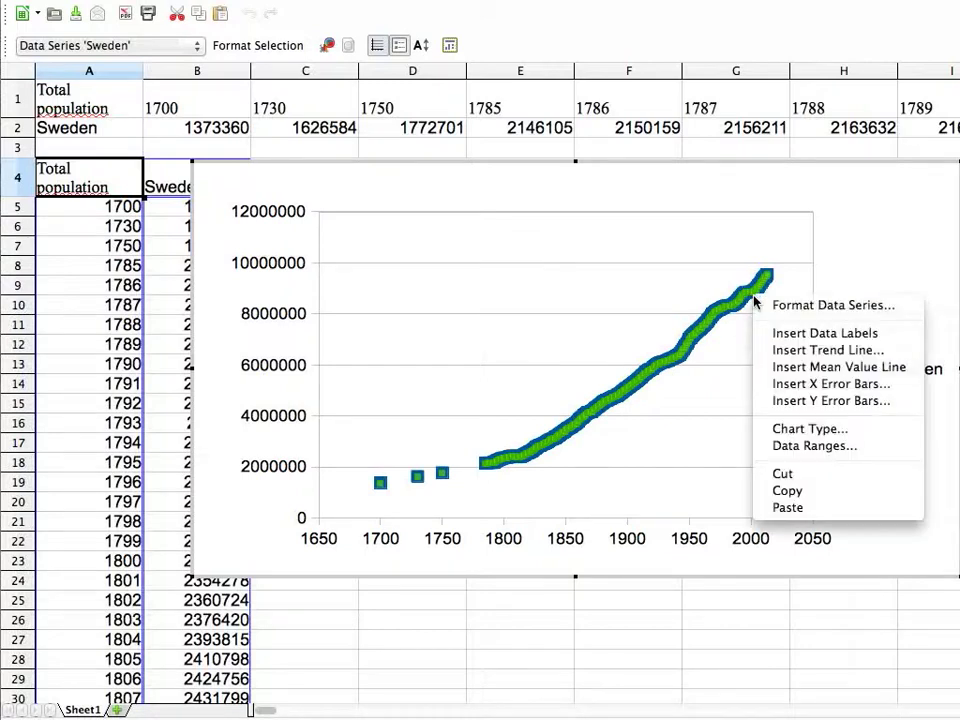
{"action": "left_click", "coordinate": [784, 352]}
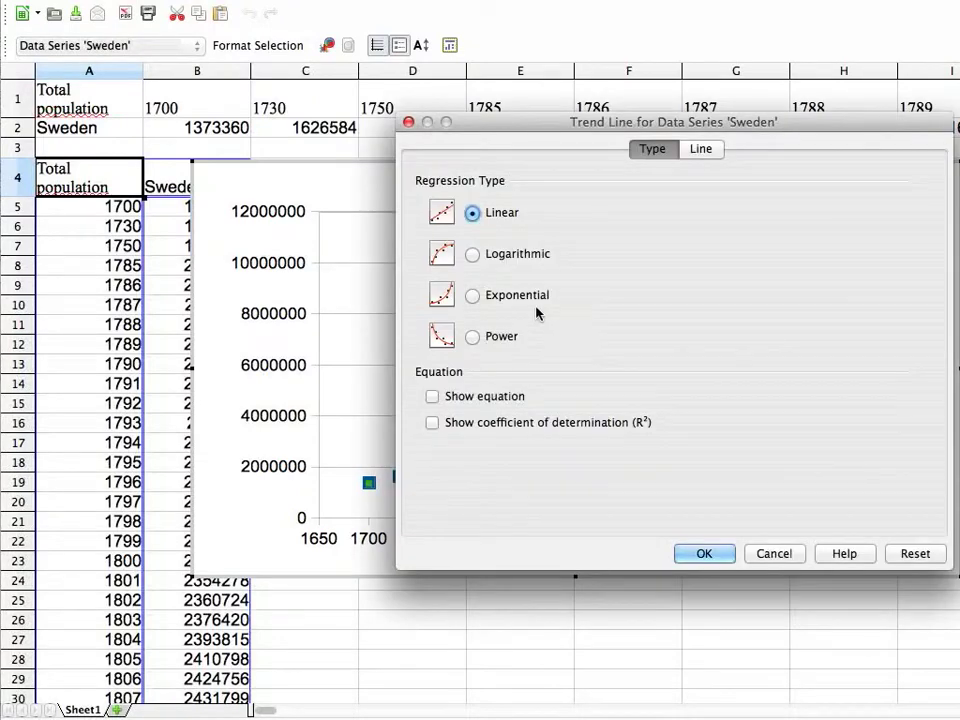
{"action": "left_click", "coordinate": [536, 304]}
{"action": "left_click", "coordinate": [702, 556]}
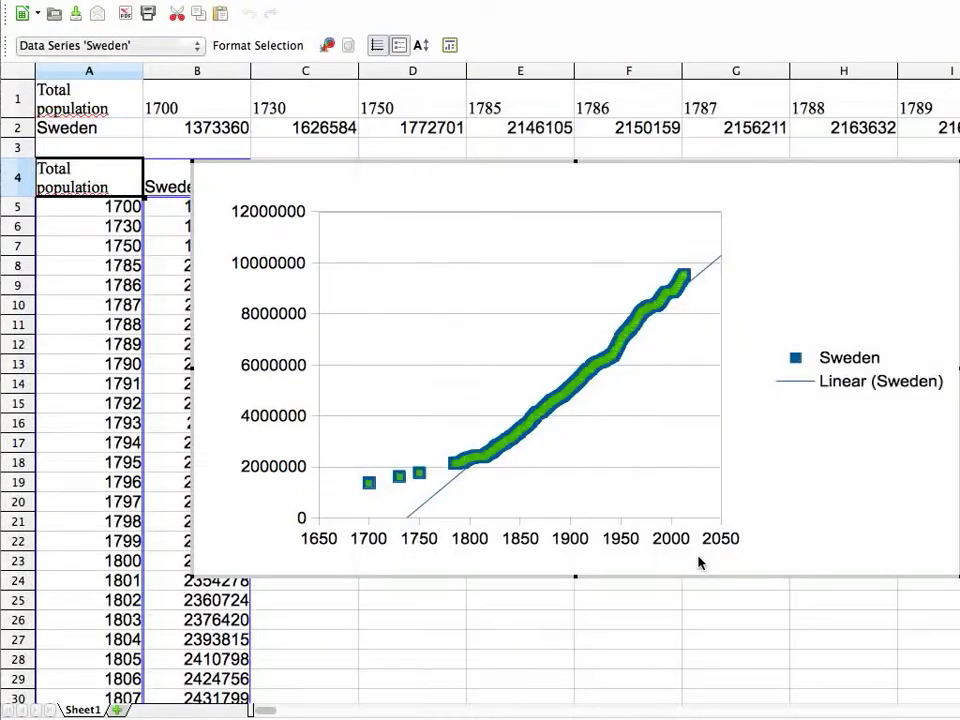
Step: Keep the chart legend, then reselect the Sweden series to reopen its context menu
{"action": "right_click", "coordinate": [655, 238]}
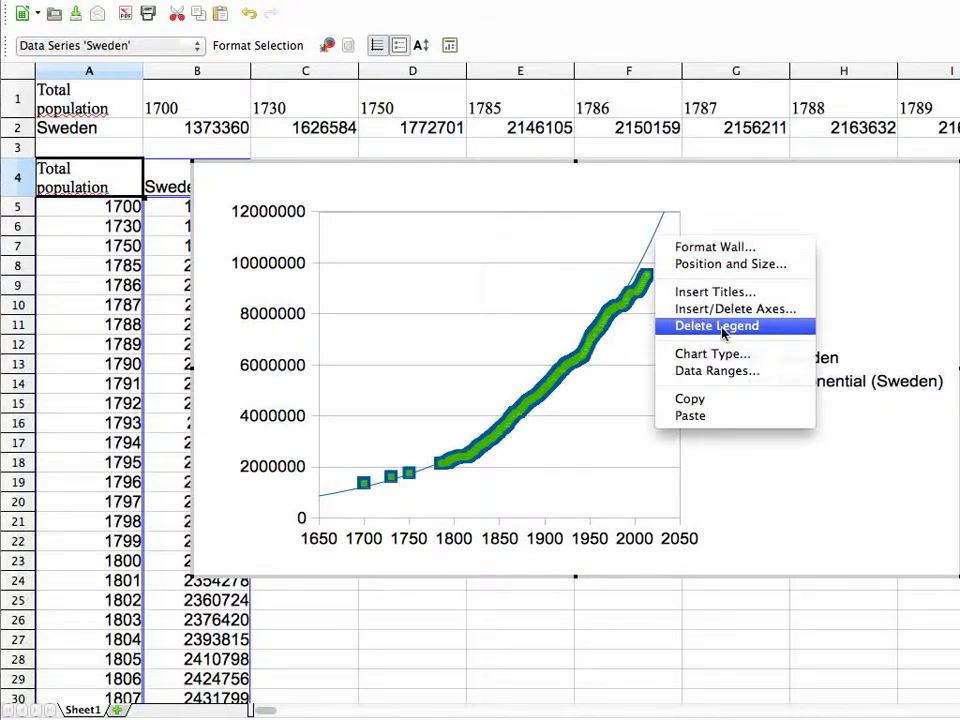
{"action": "left_click", "coordinate": [625, 302]}
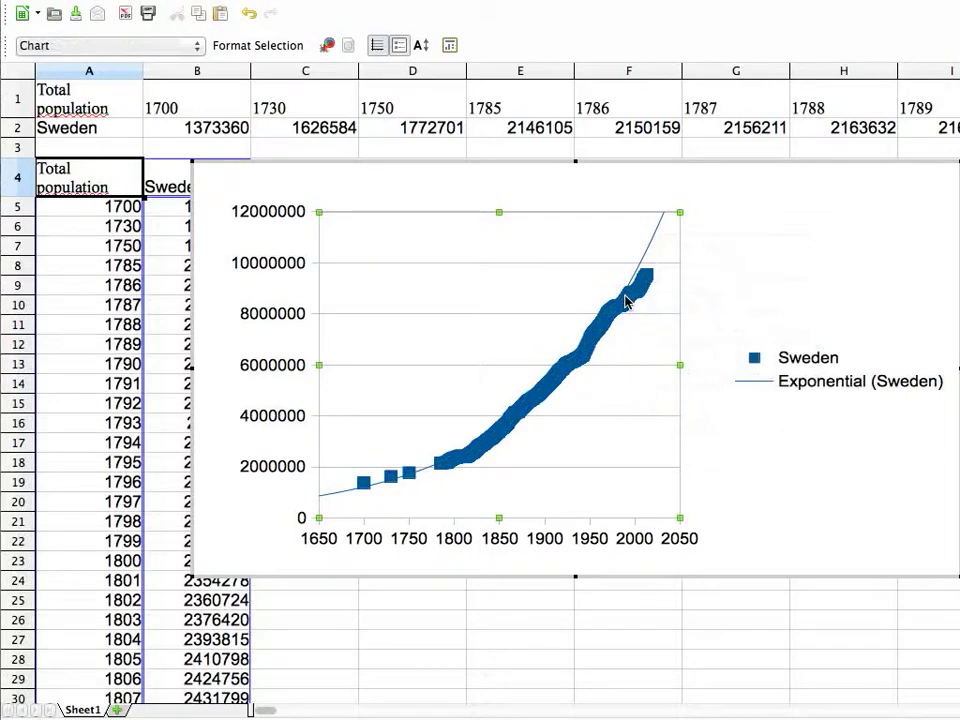
{"action": "left_click", "coordinate": [628, 300]}
{"action": "right_click", "coordinate": [630, 300]}
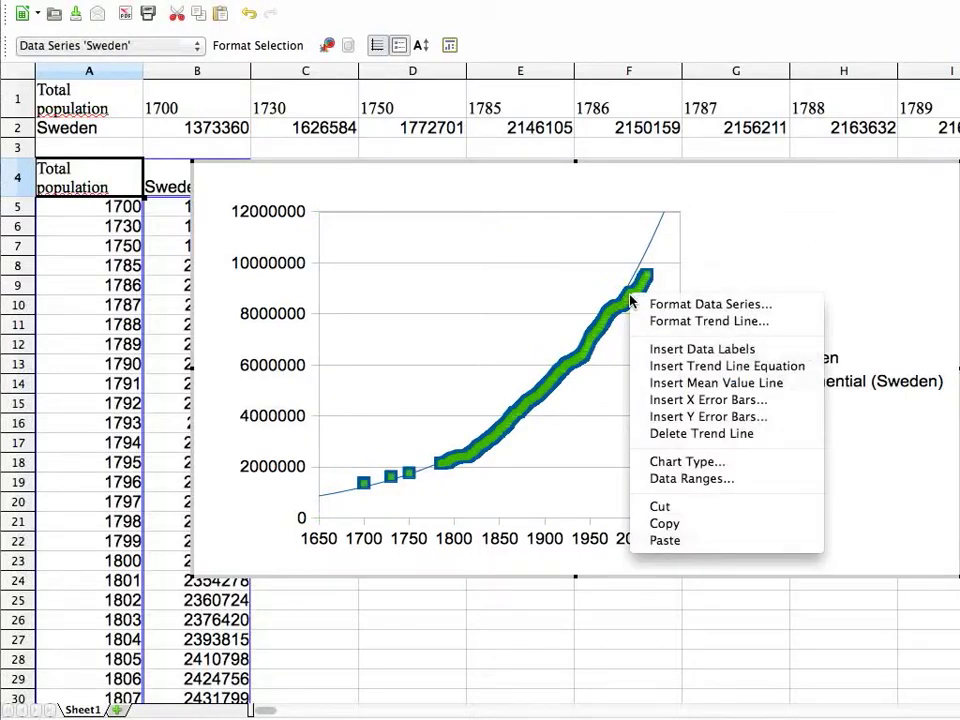
{"action": "left_click", "coordinate": [679, 368]}
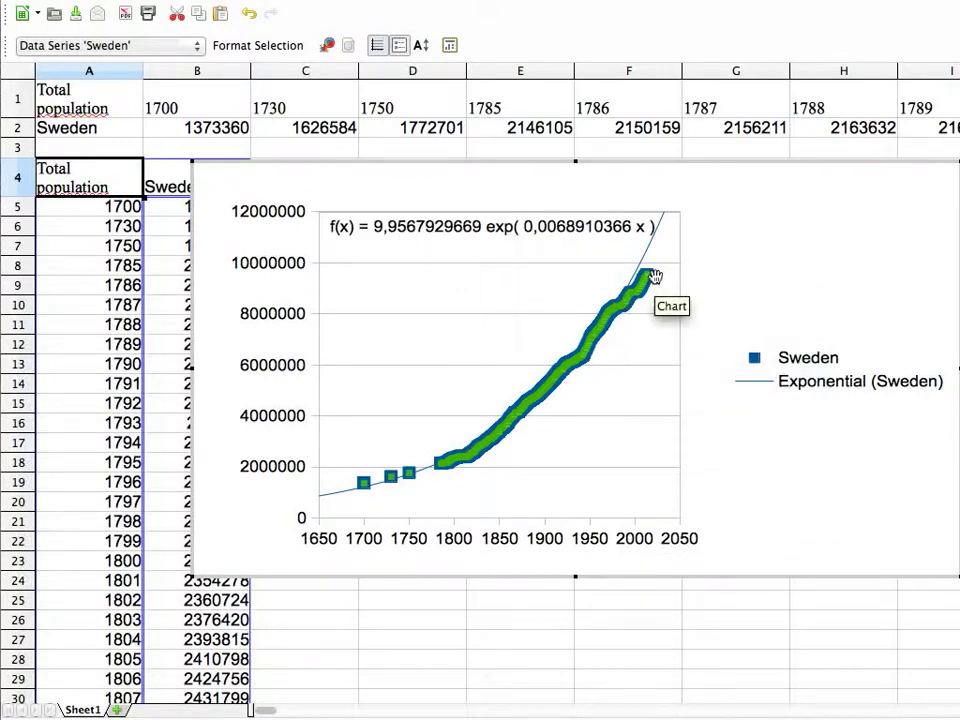
{"action": "left_click", "coordinate": [563, 228]}
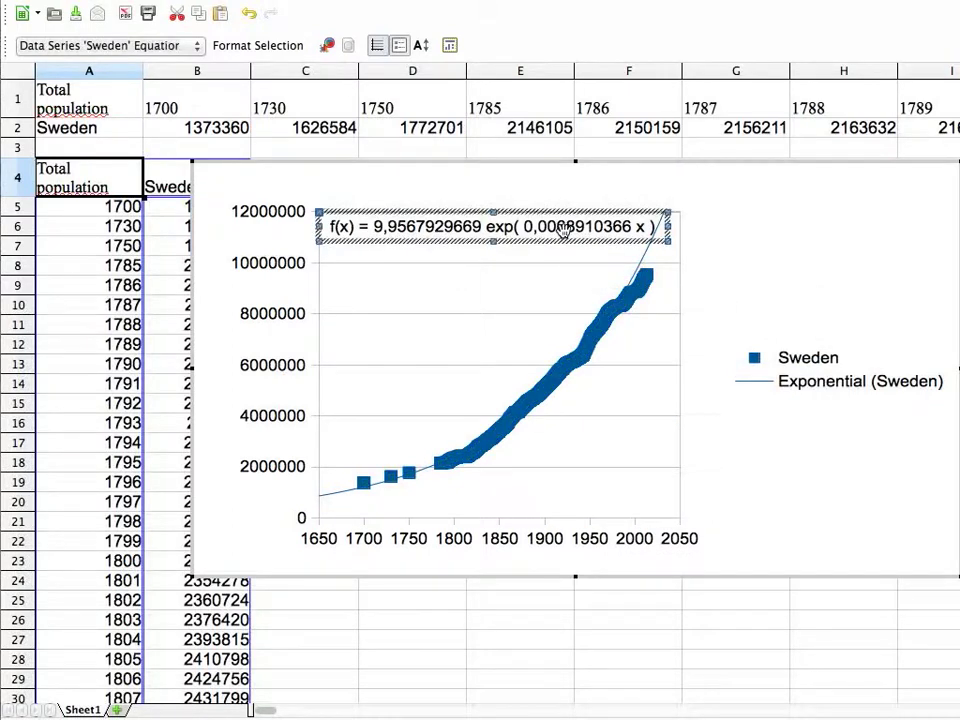
{"action": "left_click", "coordinate": [700, 147]}
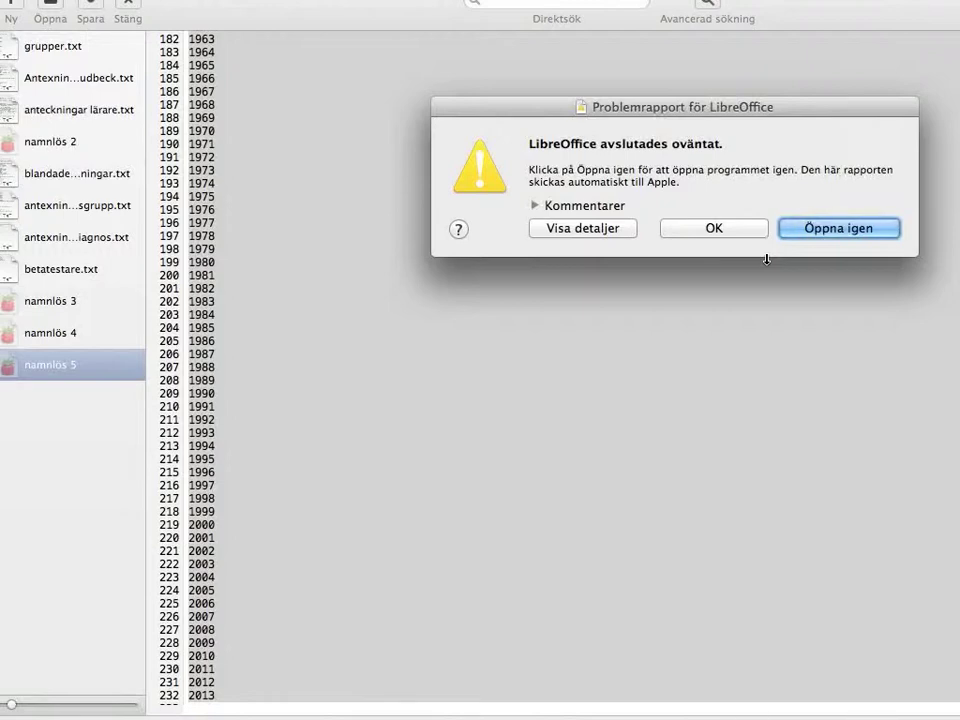
Step: Switch to Google Chrome showing the Gapminder population sheet
{"action": "key", "text": "super+Tab"}
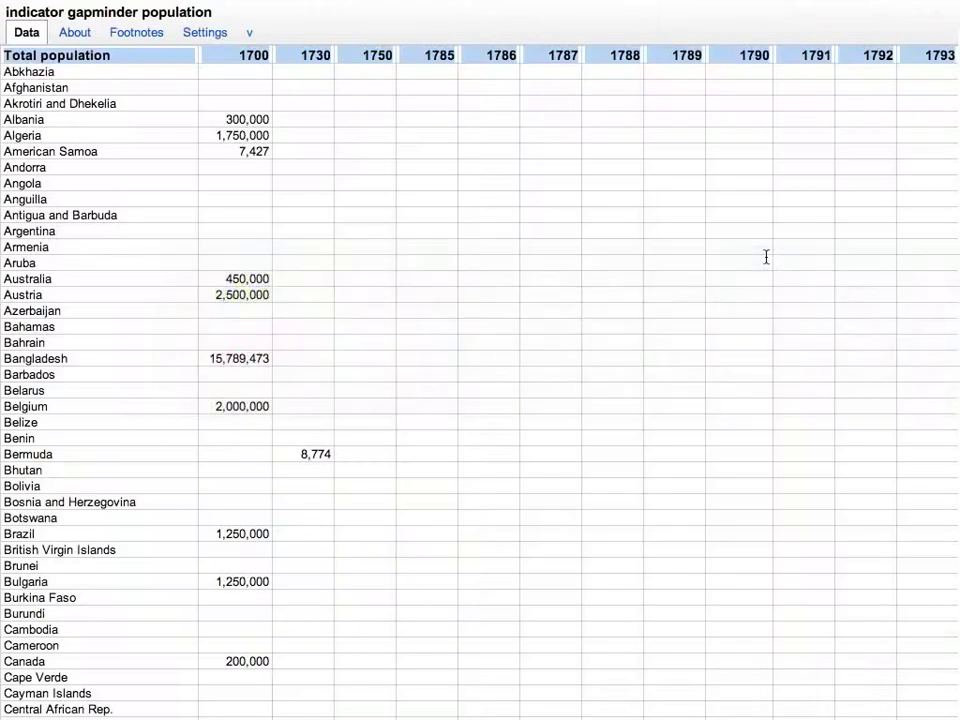